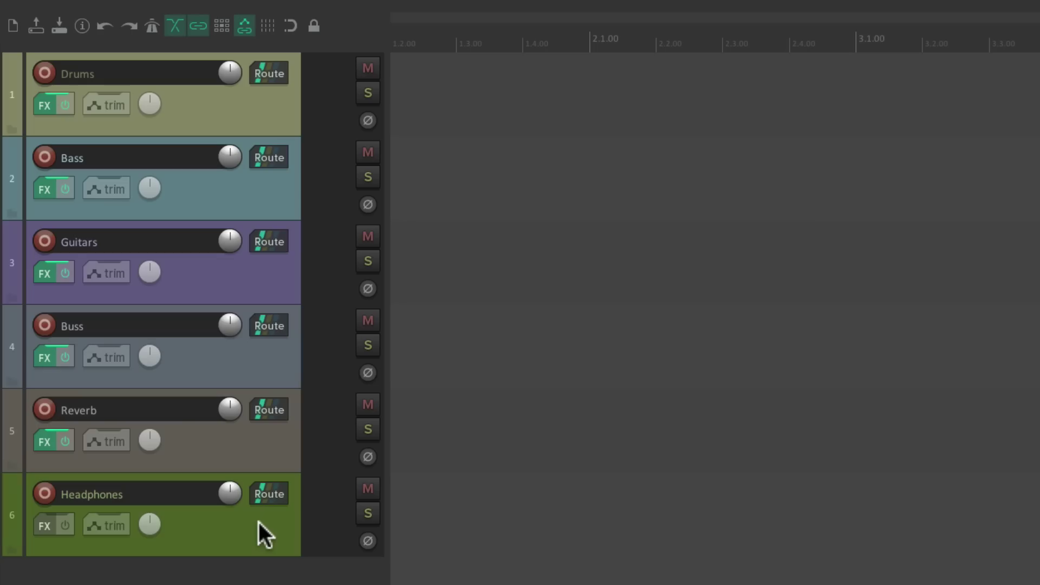
Open the Track Wiring Diagram window from the View menu
click(184, 9)
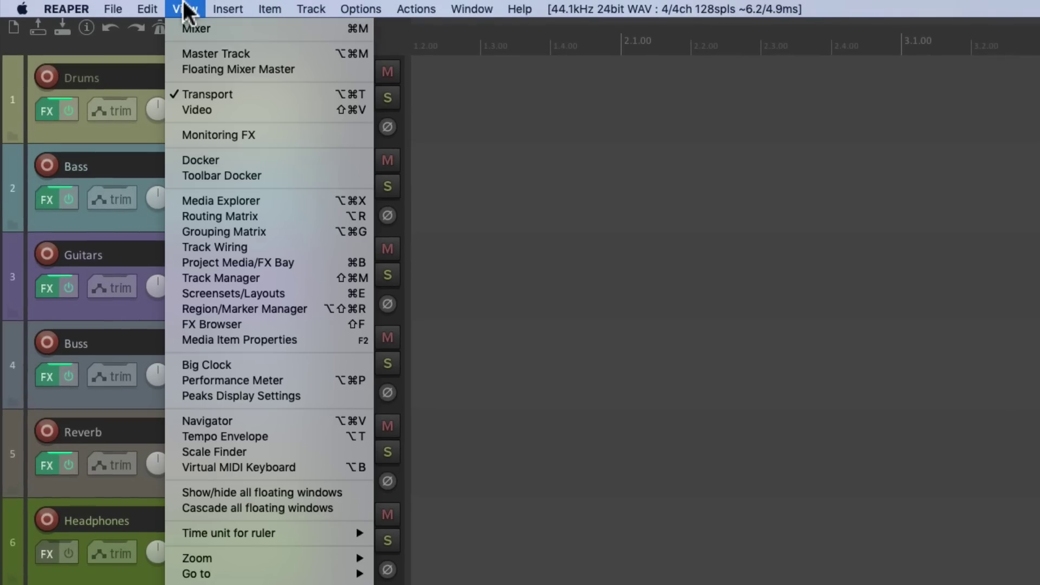
click(174, 247)
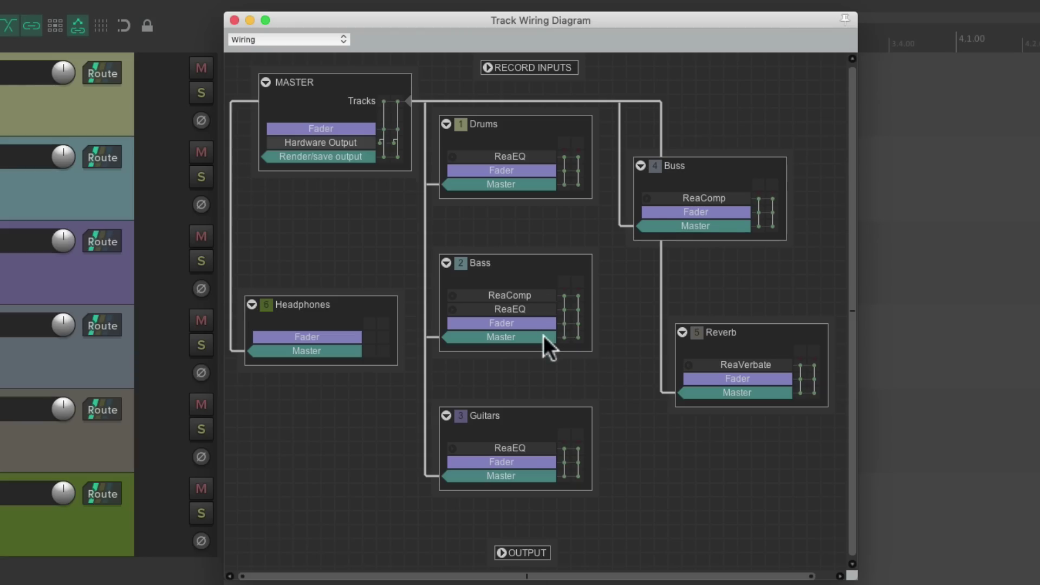
click(535, 155)
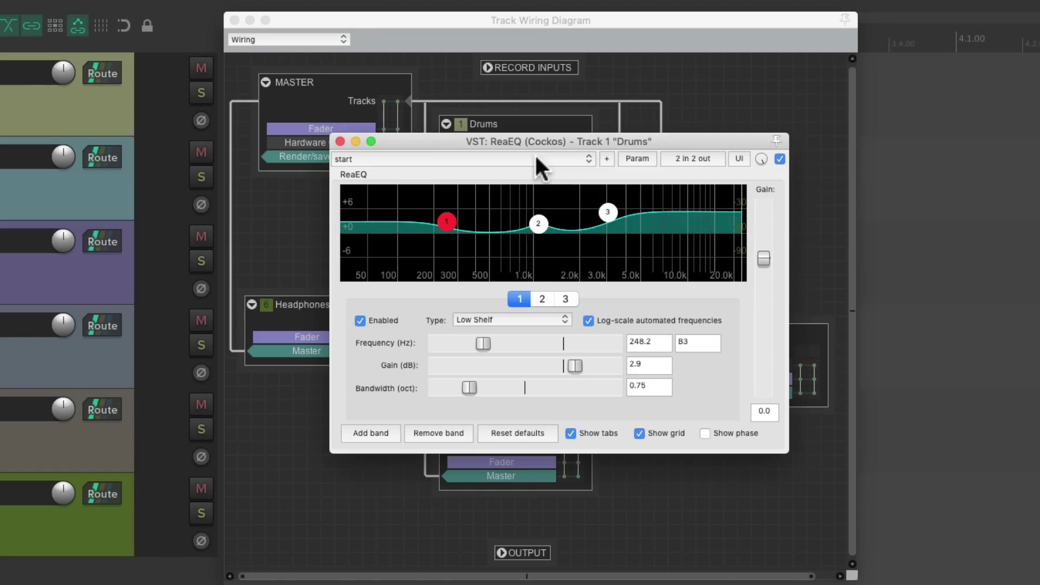
key(Escape)
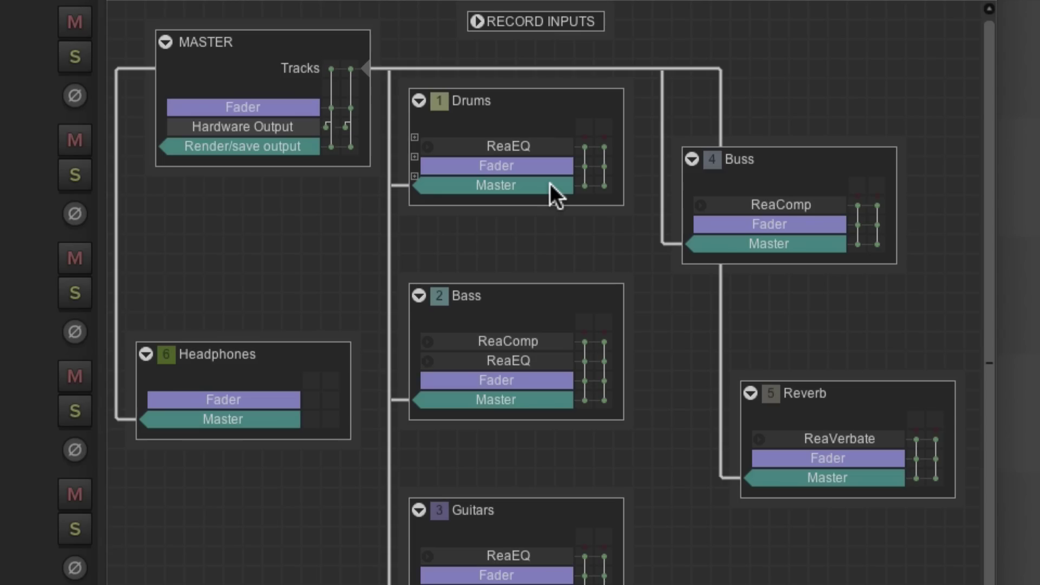
click(550, 184)
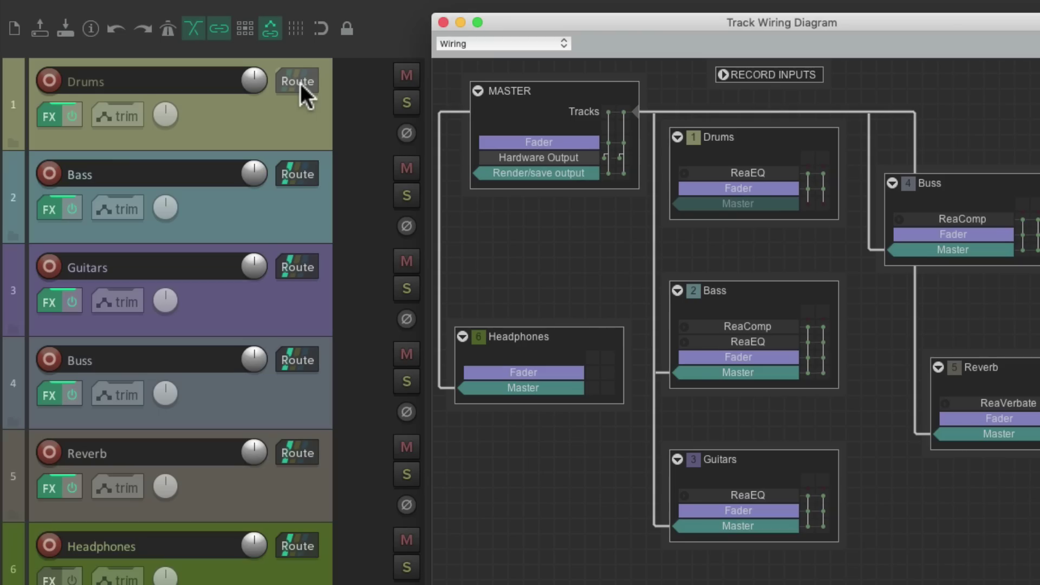
click(300, 82)
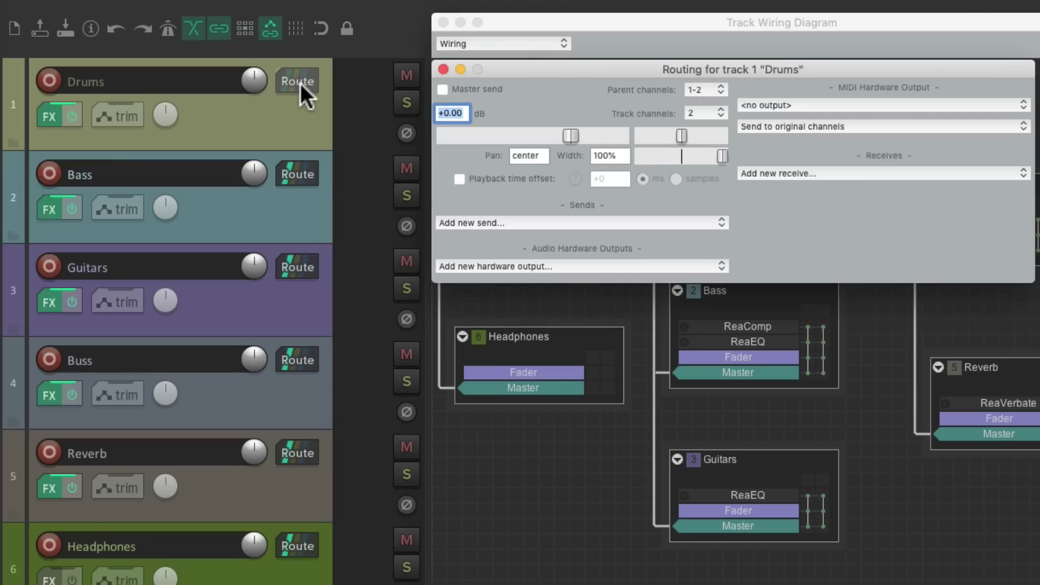
click(442, 90)
click(443, 70)
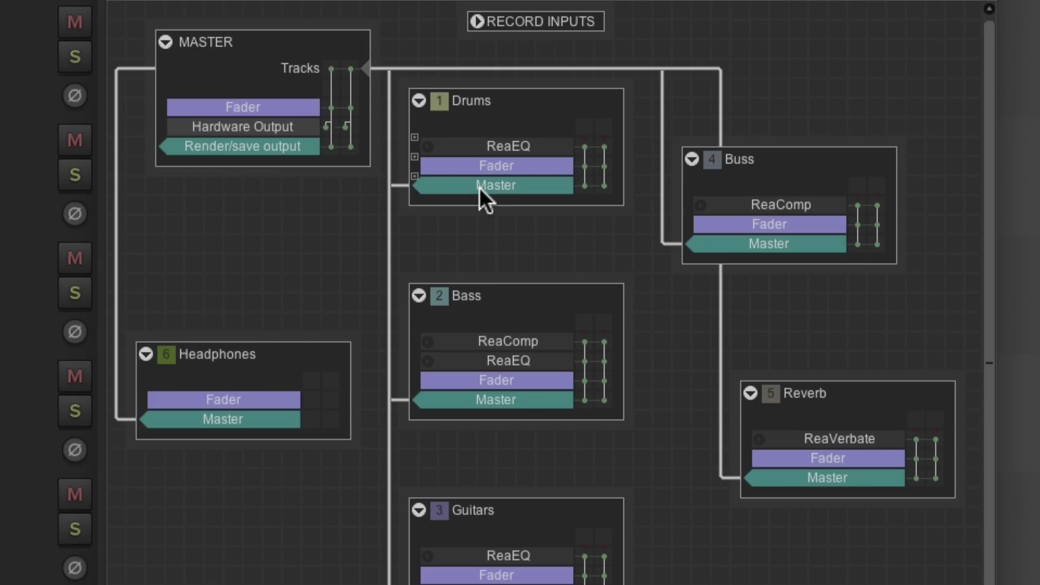
click(432, 183)
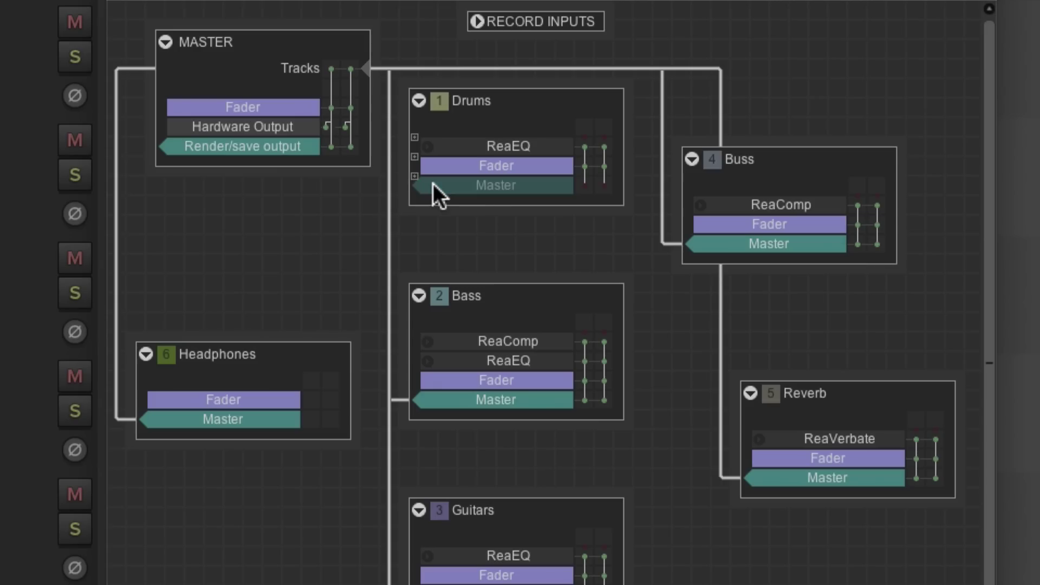
click(434, 183)
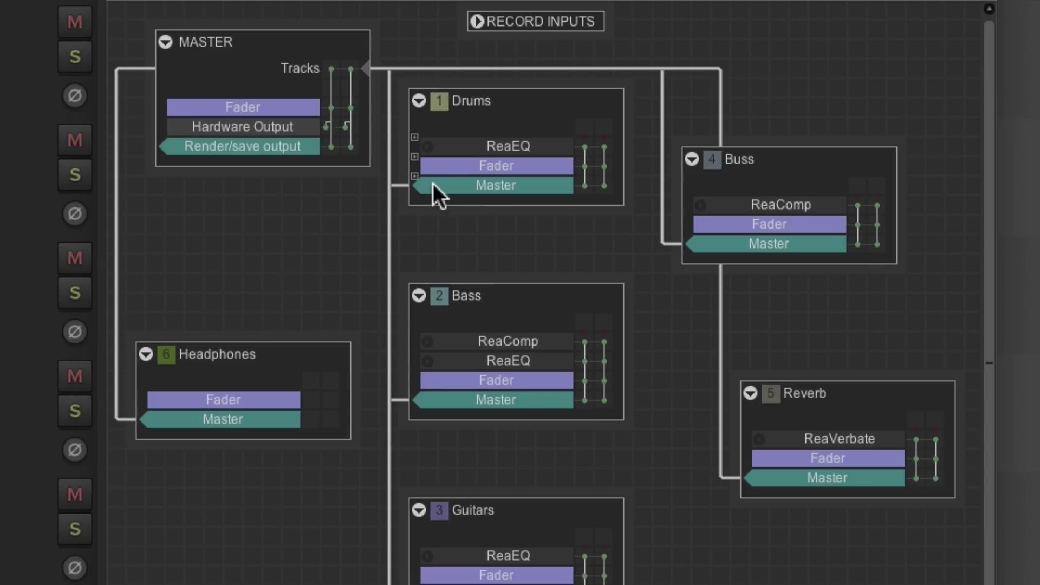
mouse_move(265, 124)
click(294, 124)
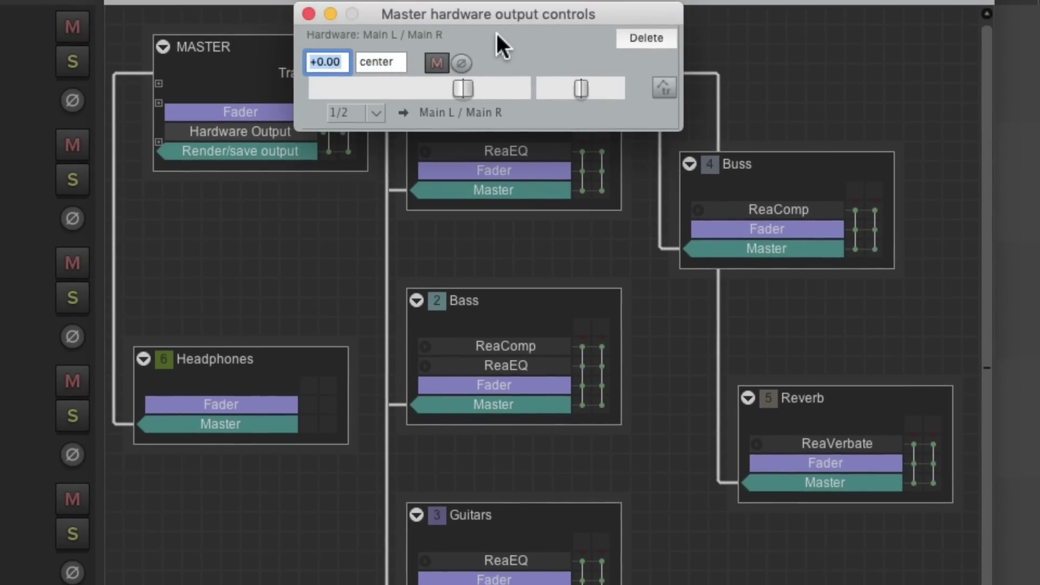
key(Escape)
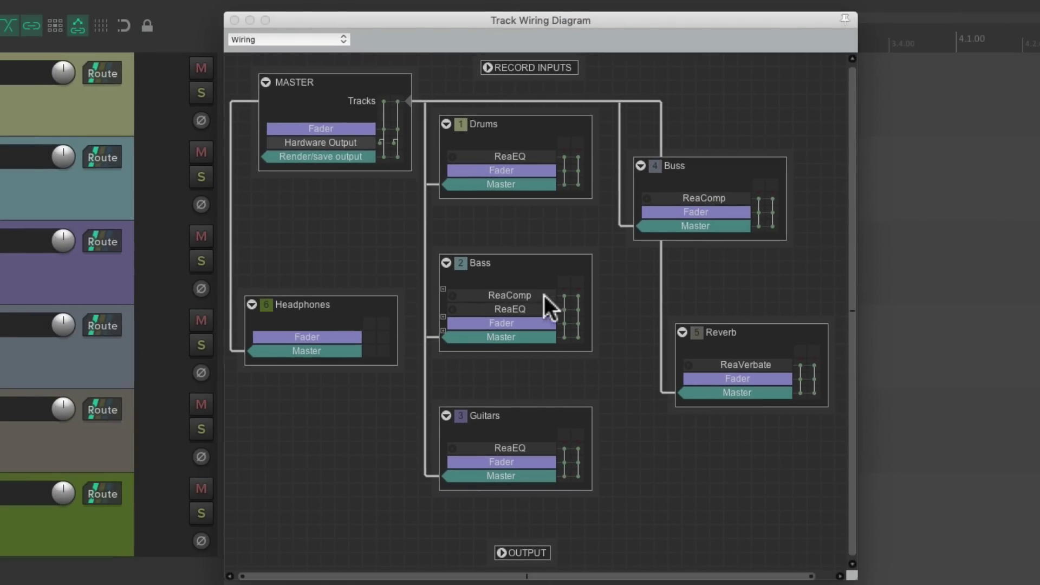
click(531, 293)
click(530, 293)
click(526, 308)
key(Escape)
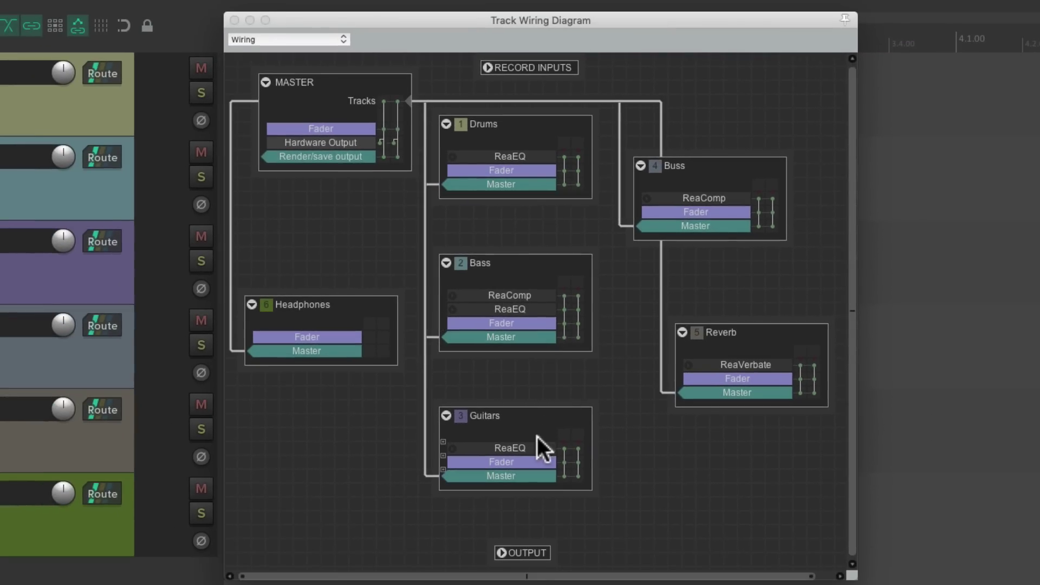
click(537, 444)
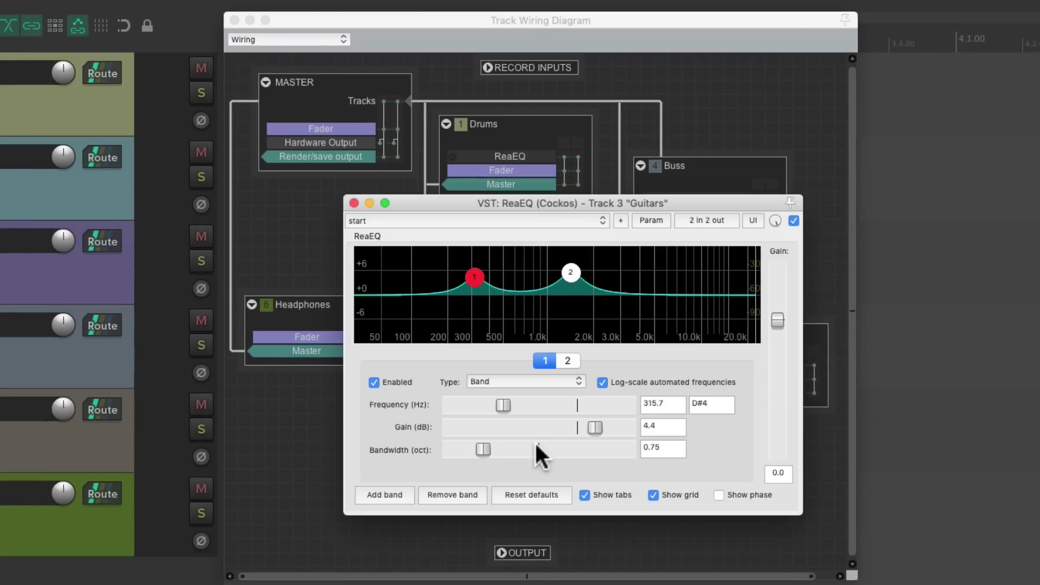
key(Escape)
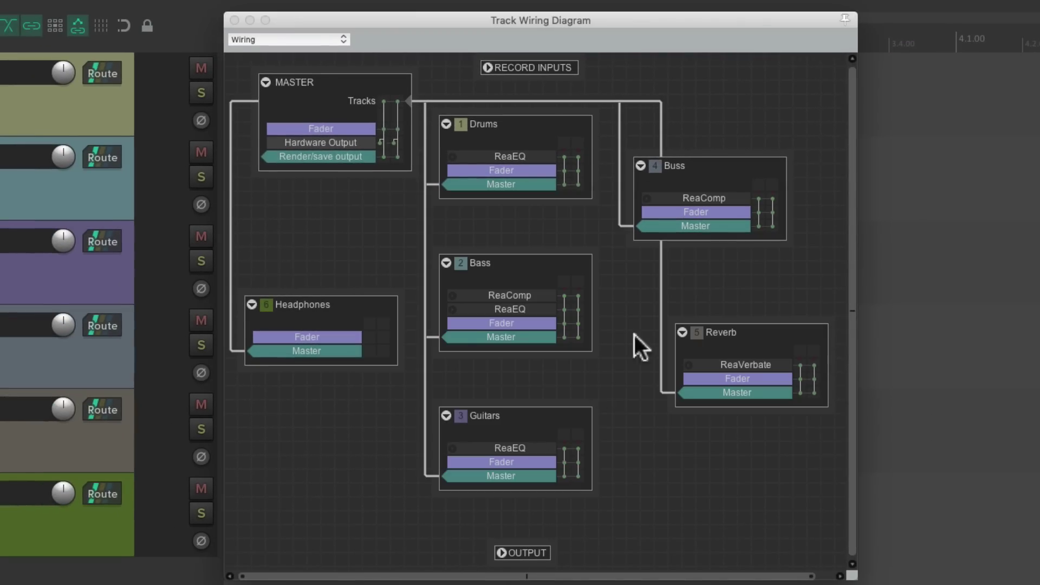
click(721, 198)
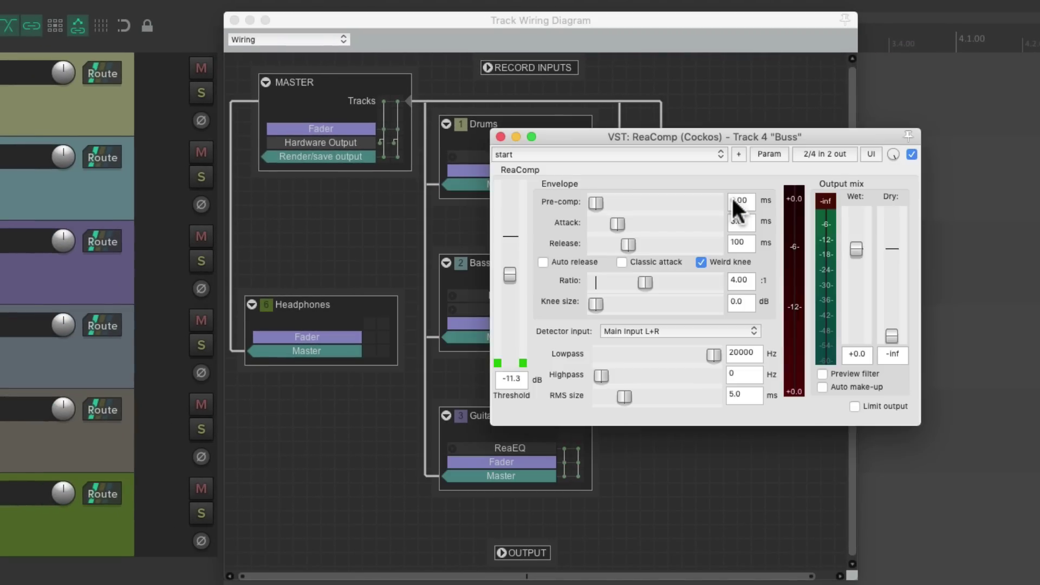
key(Escape)
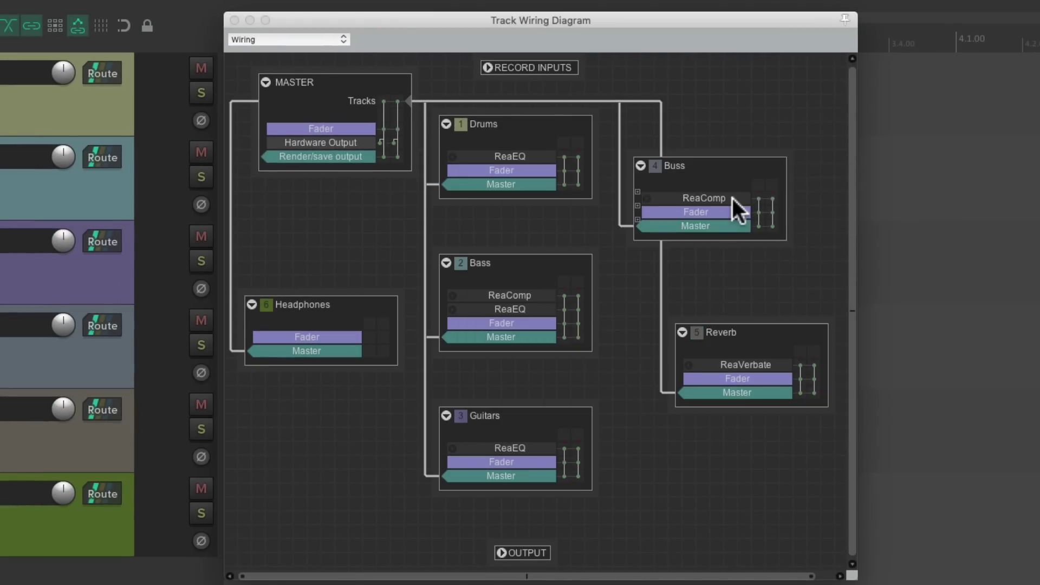
click(777, 364)
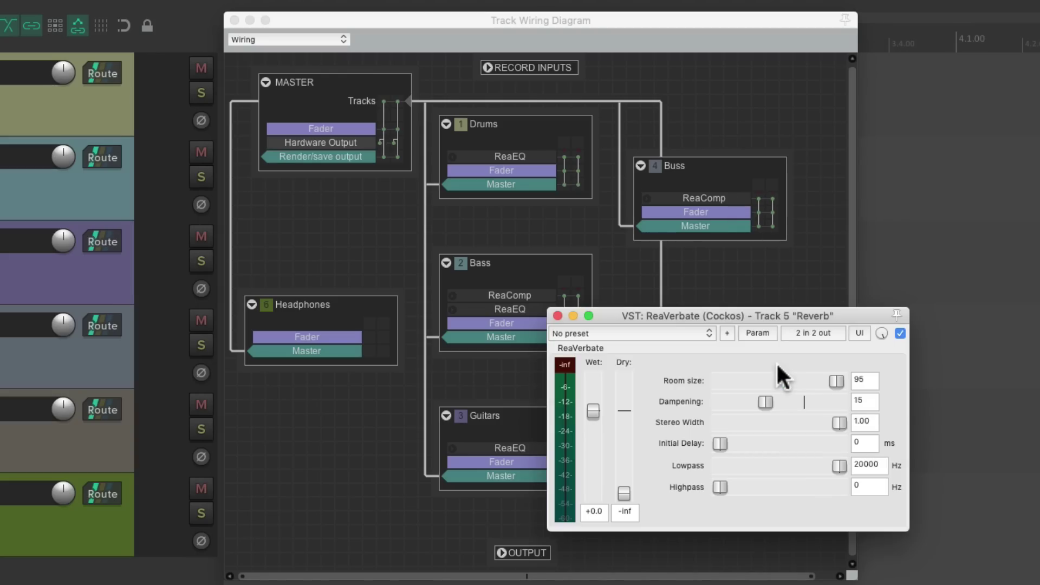
key(Escape)
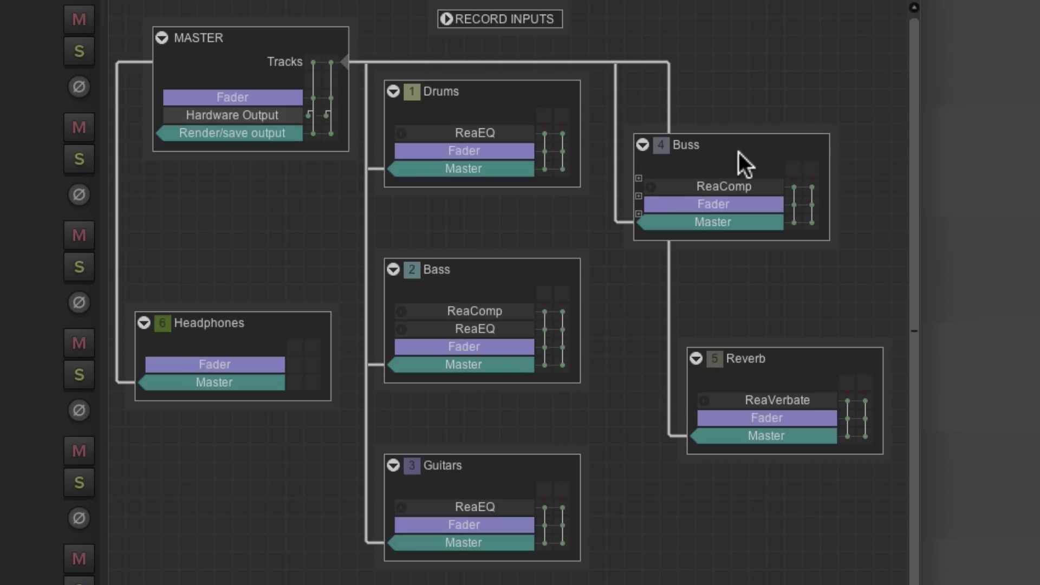
Disable the Drums, Bass and Guitars master sends, leaving Buss feeding the Master
click(483, 171)
click(495, 365)
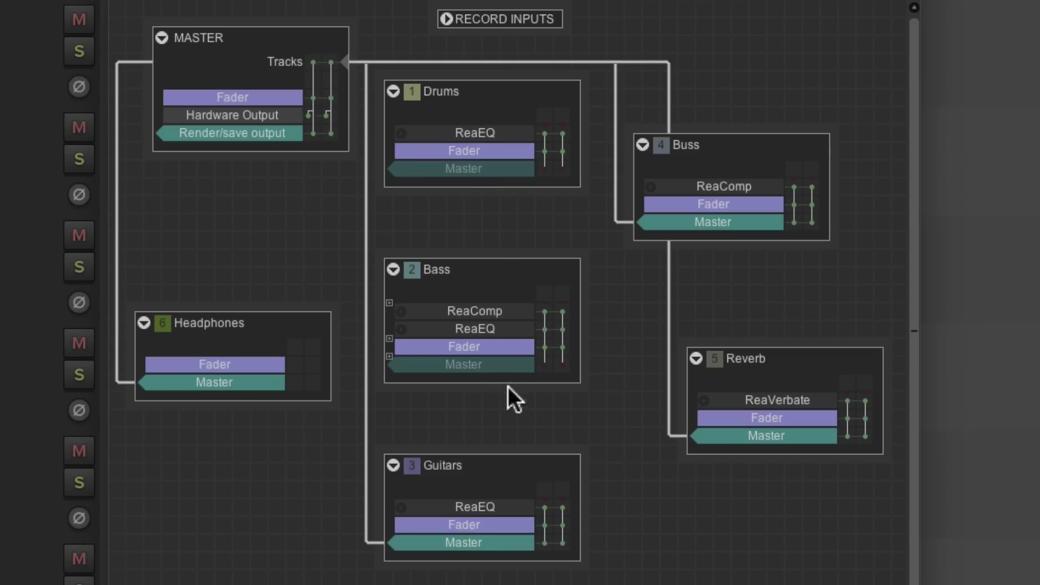
click(495, 535)
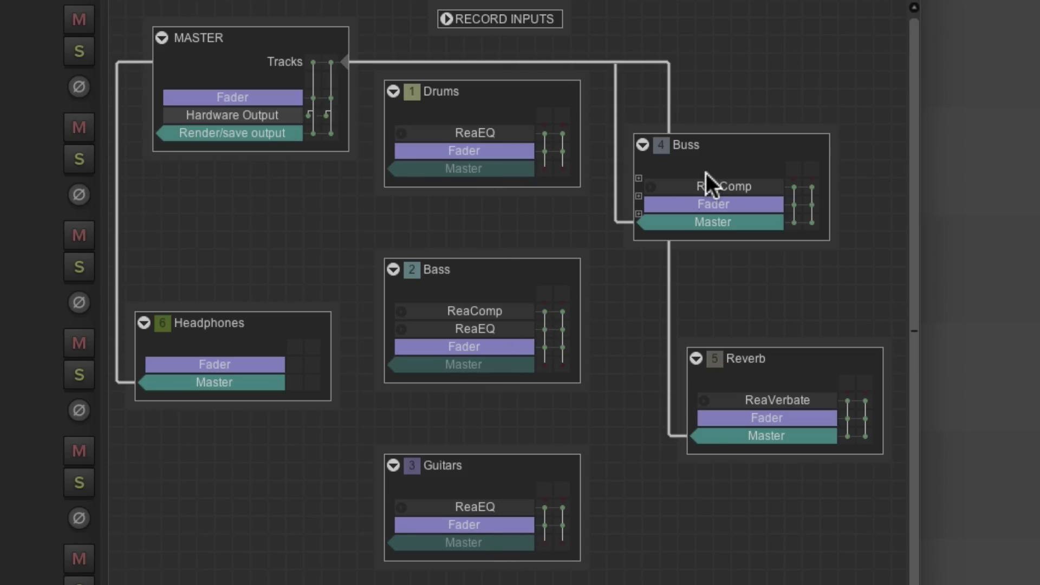
click(727, 227)
click(727, 227)
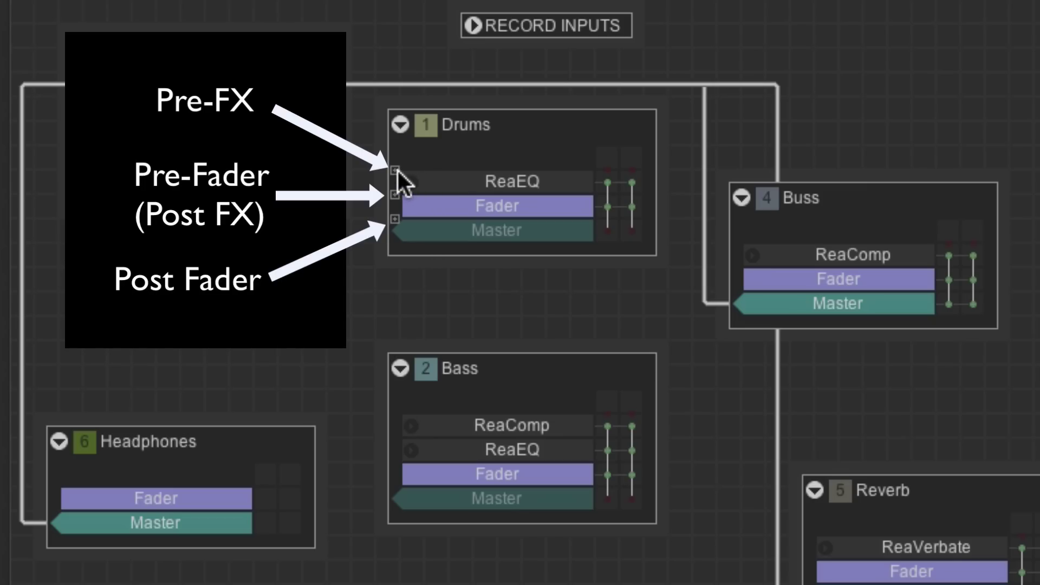
drag(397, 171, 828, 208)
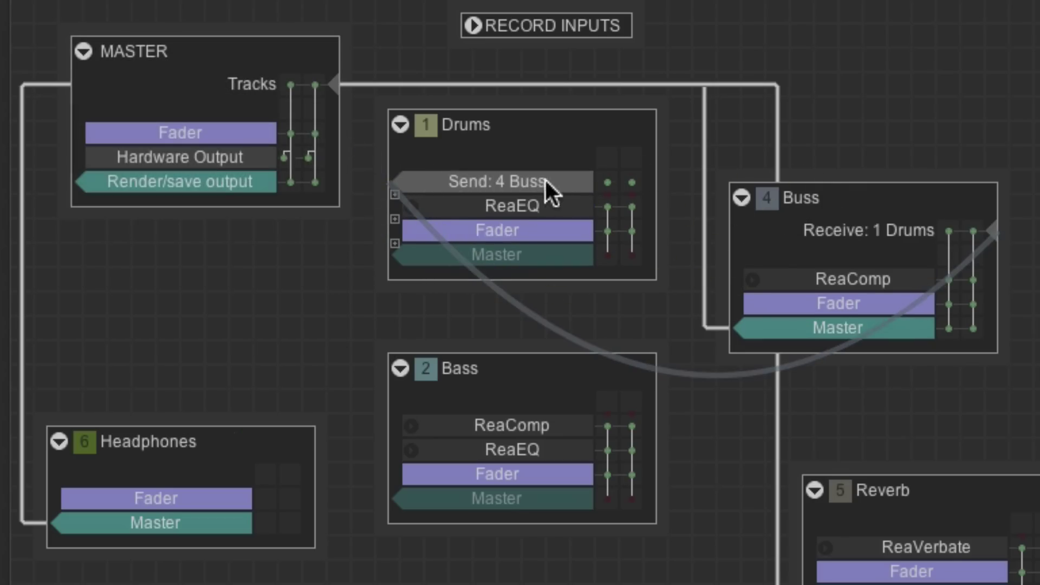
click(517, 187)
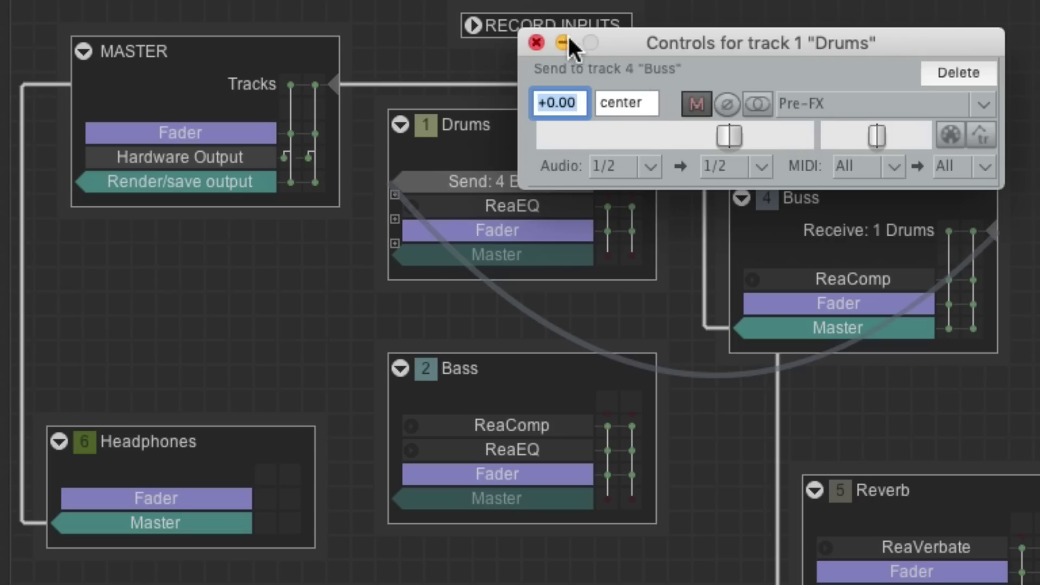
click(534, 39)
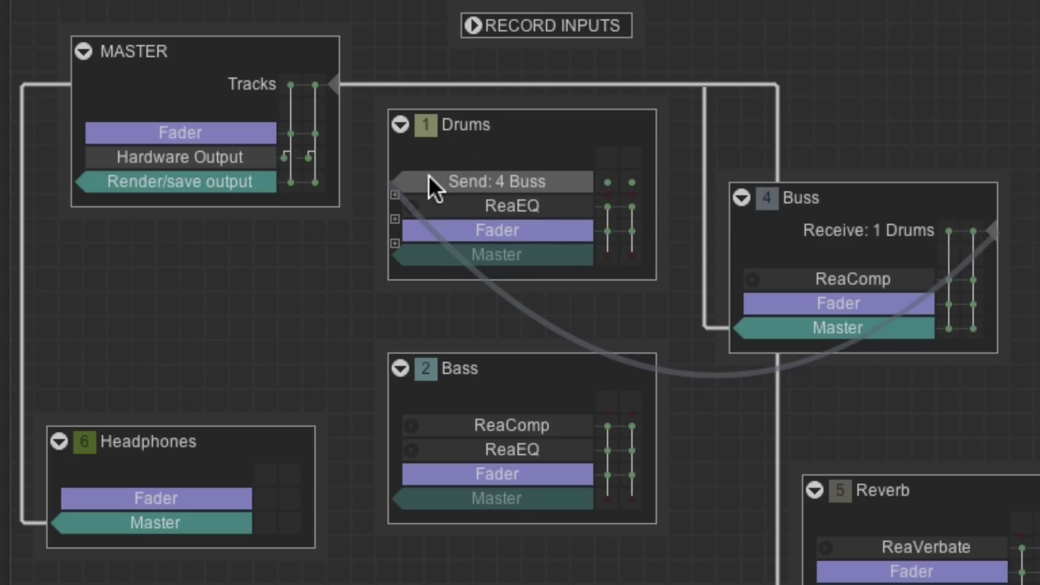
alt+click(458, 184)
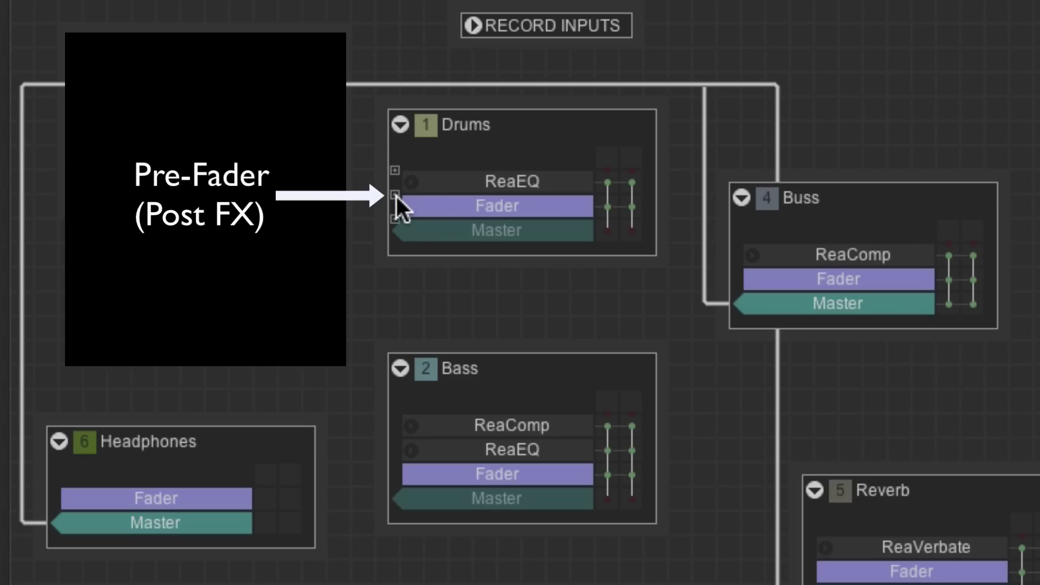
Create a pre-fader (post-FX) send from Drums to Buss and confirm its send mode
drag(395, 196, 829, 224)
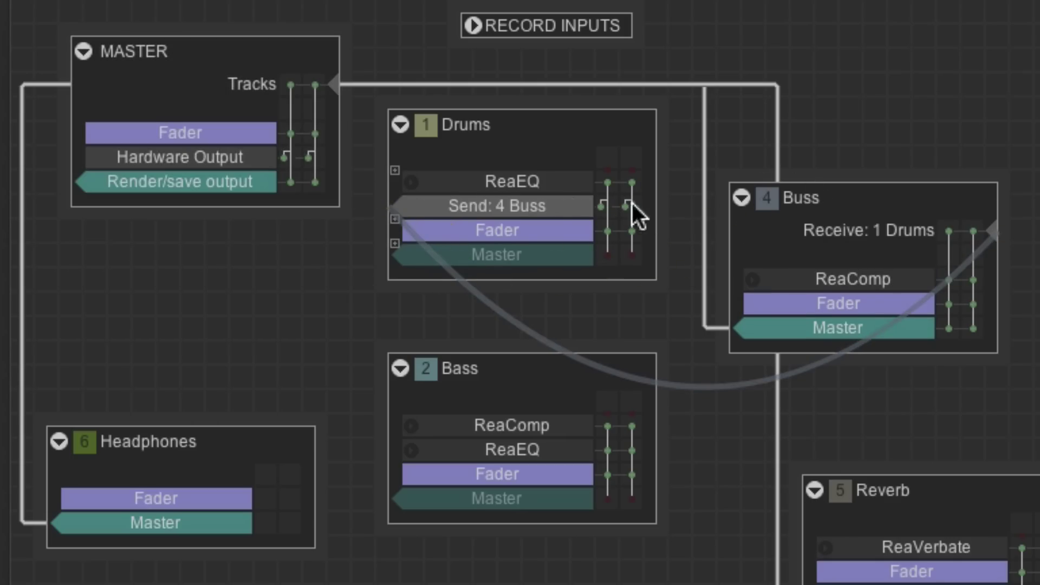
click(554, 202)
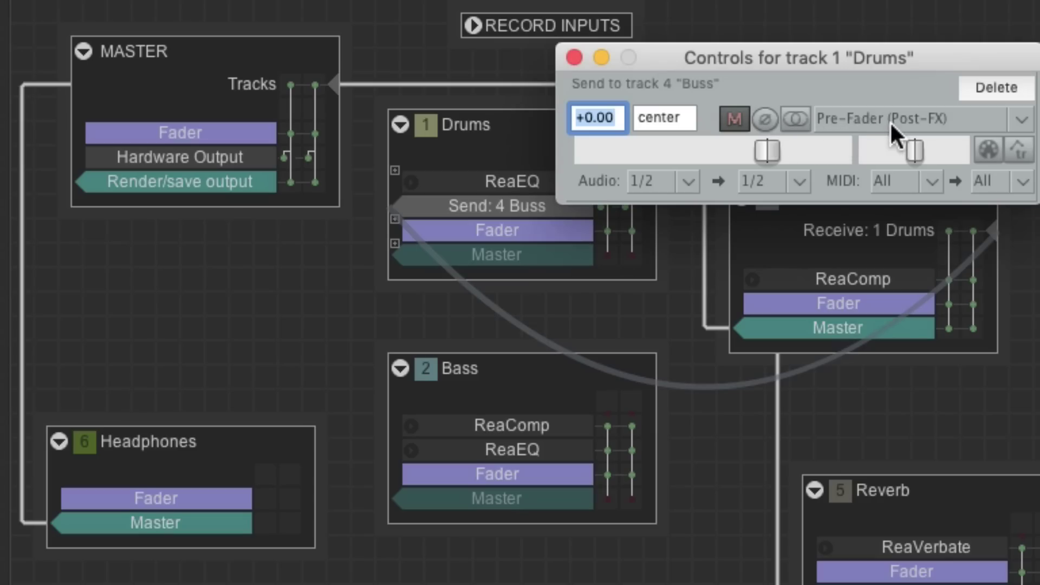
key(Escape)
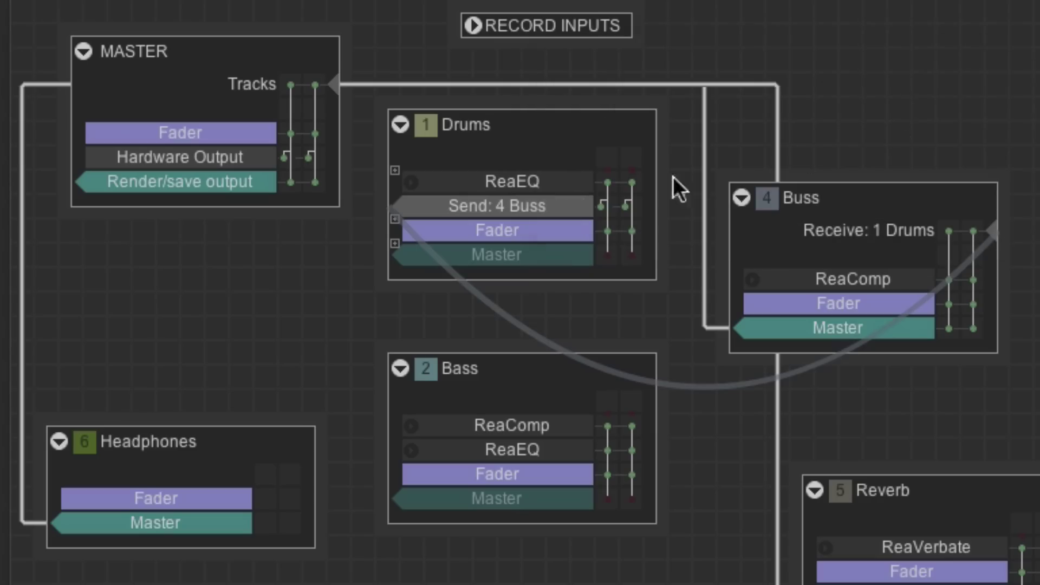
Delete the Drums pre-fader send and replace it with a post-fader send to Buss
alt+click(553, 205)
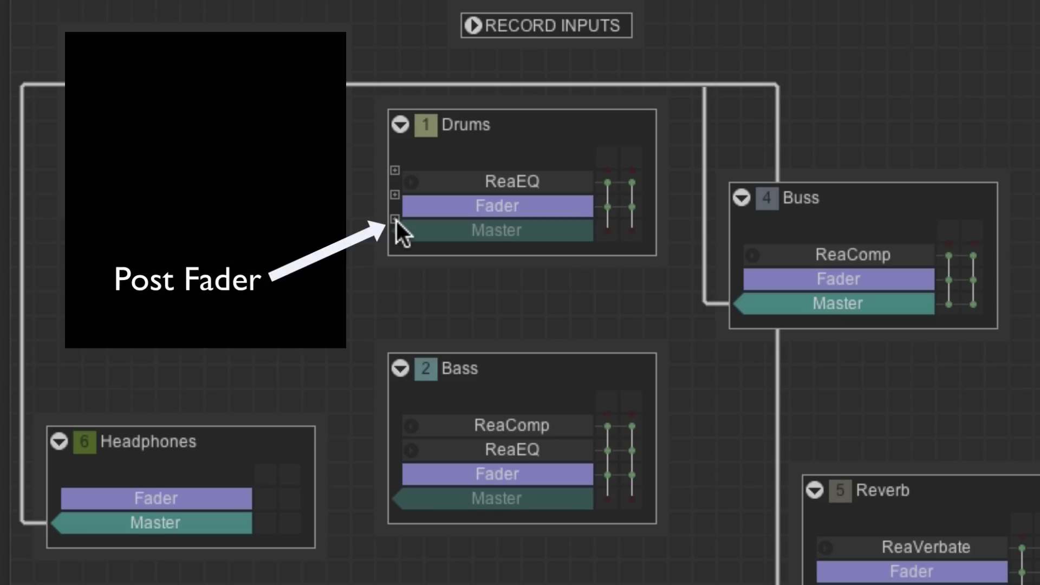
drag(397, 221, 829, 238)
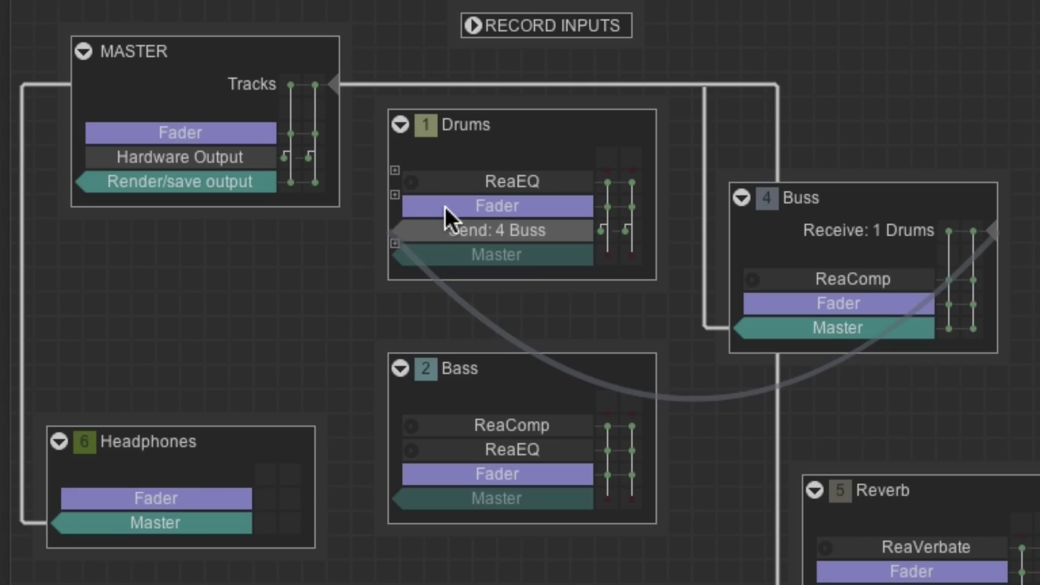
click(442, 229)
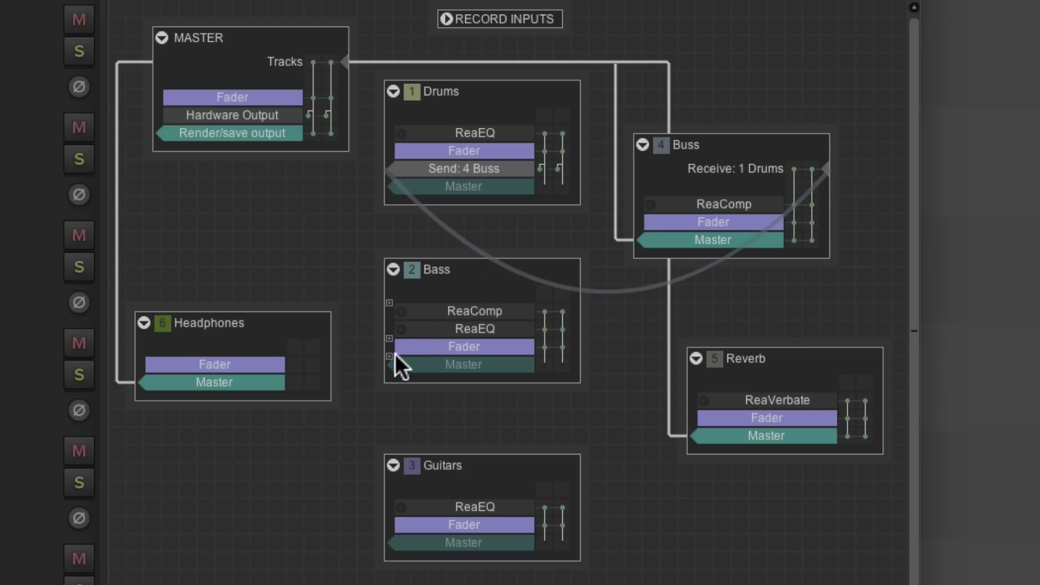
Add post-fader sends from Bass and Guitars to Buss and inspect each Buss send
drag(389, 355, 687, 225)
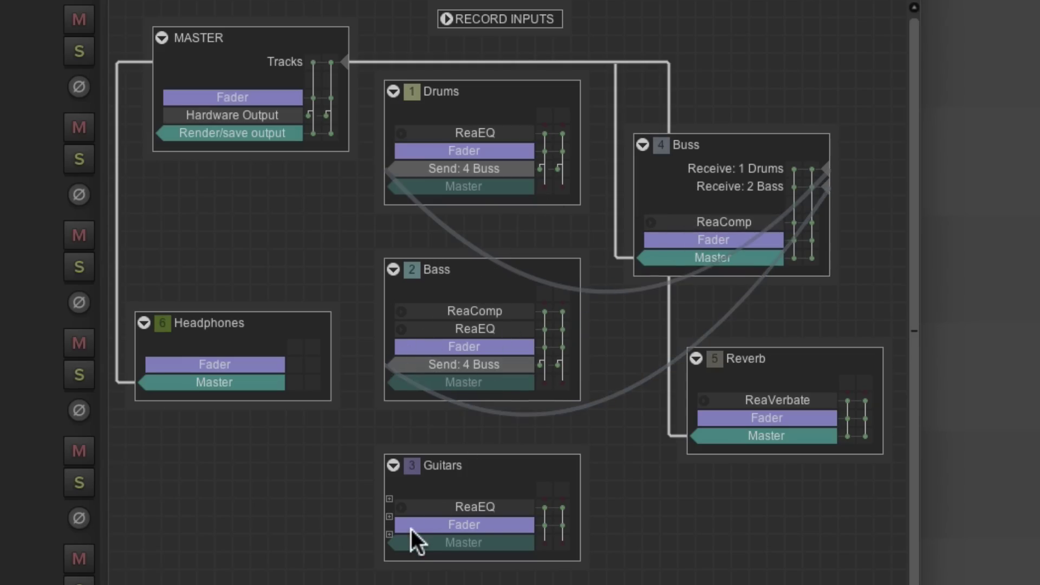
drag(388, 534, 684, 205)
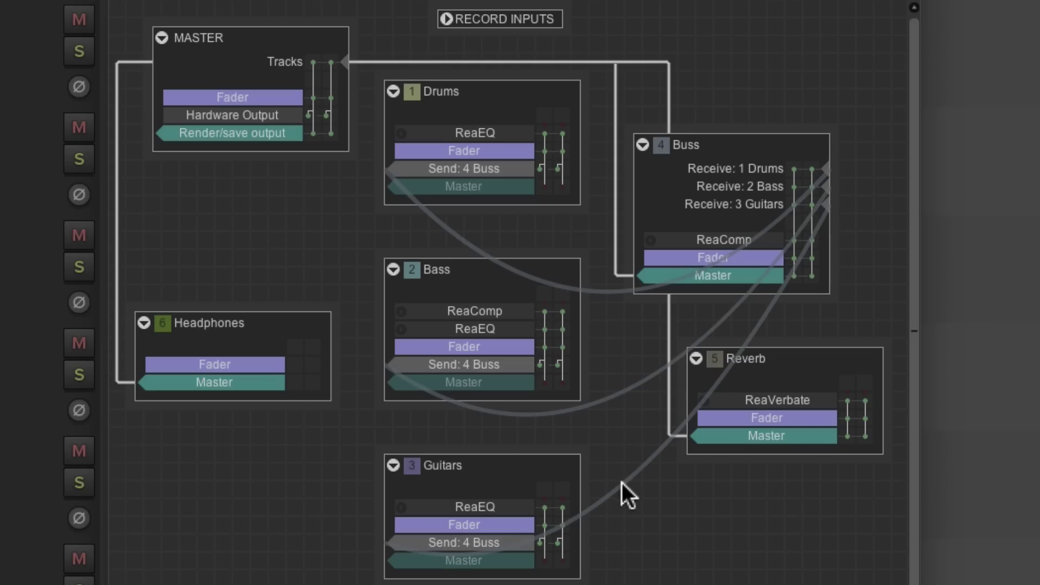
click(503, 168)
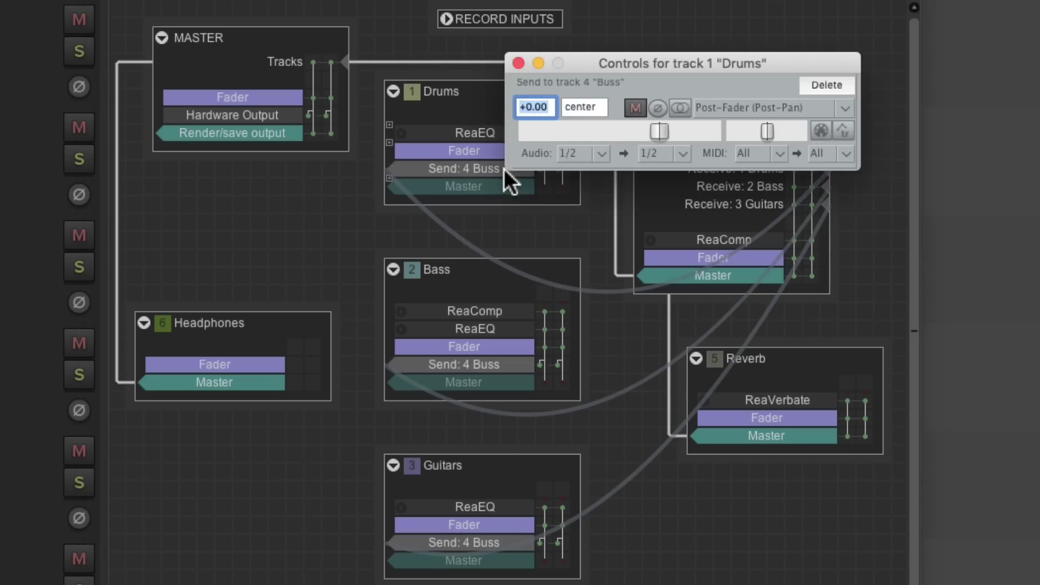
click(514, 359)
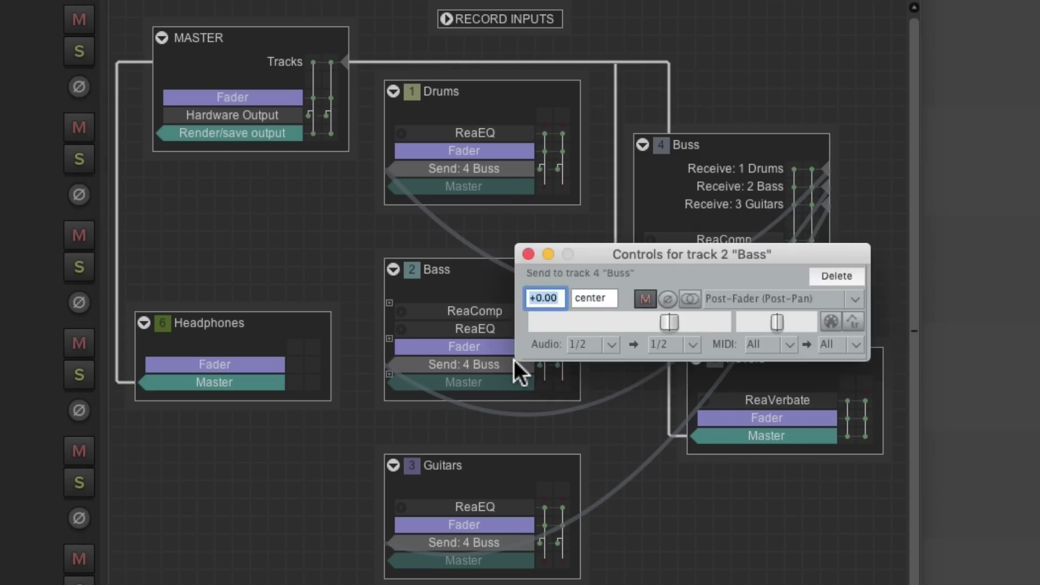
click(762, 169)
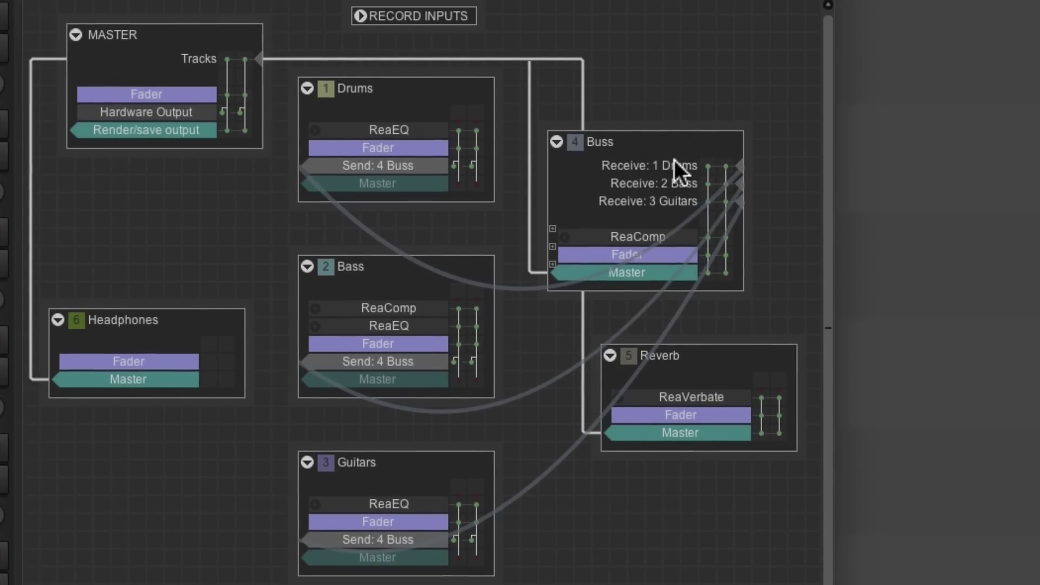
click(763, 189)
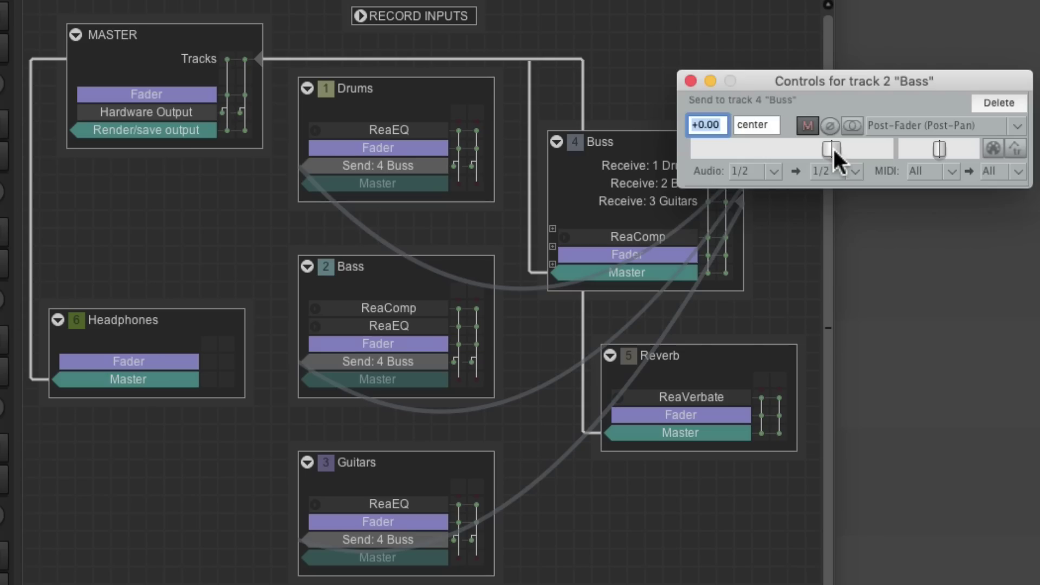
click(685, 199)
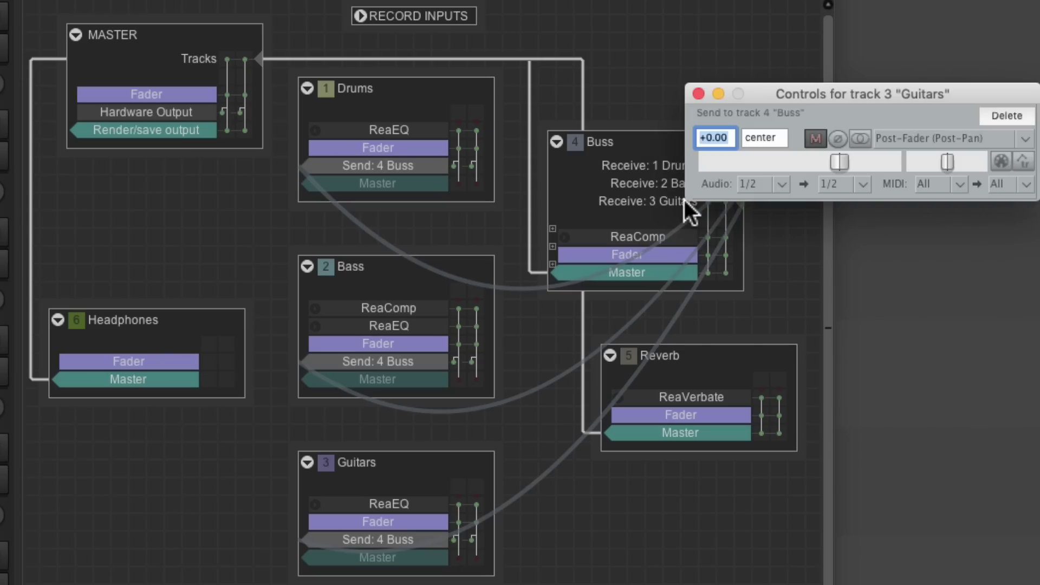
click(685, 199)
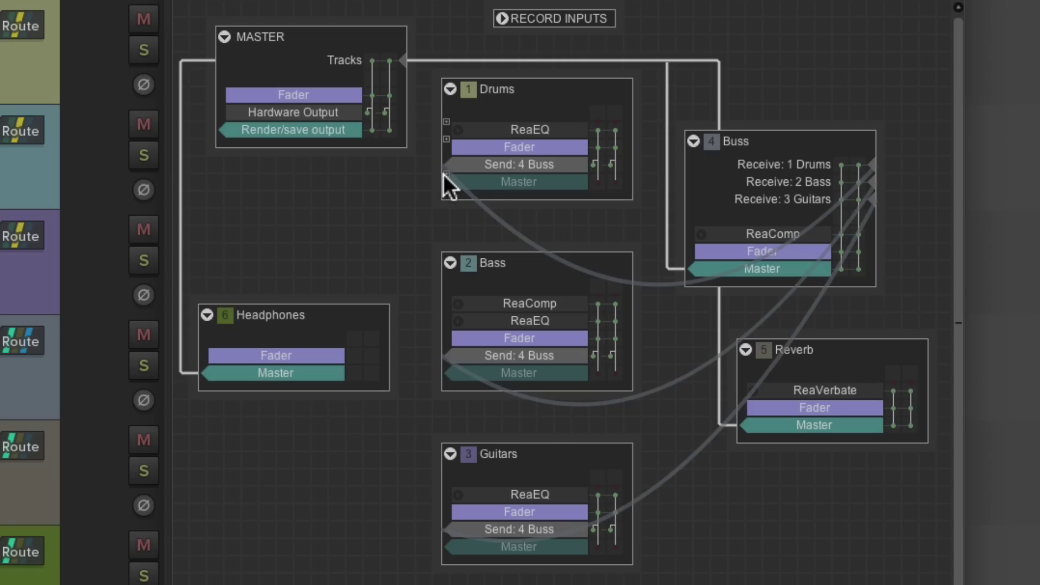
Create sends from Drums, Bass and Guitars to the Reverb track
drag(443, 174, 823, 360)
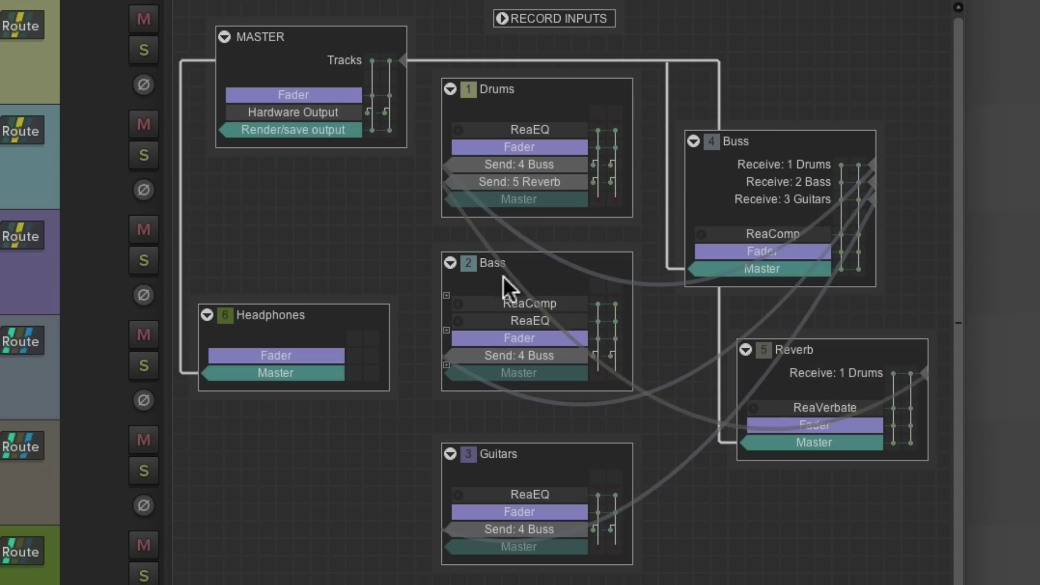
drag(444, 364, 789, 403)
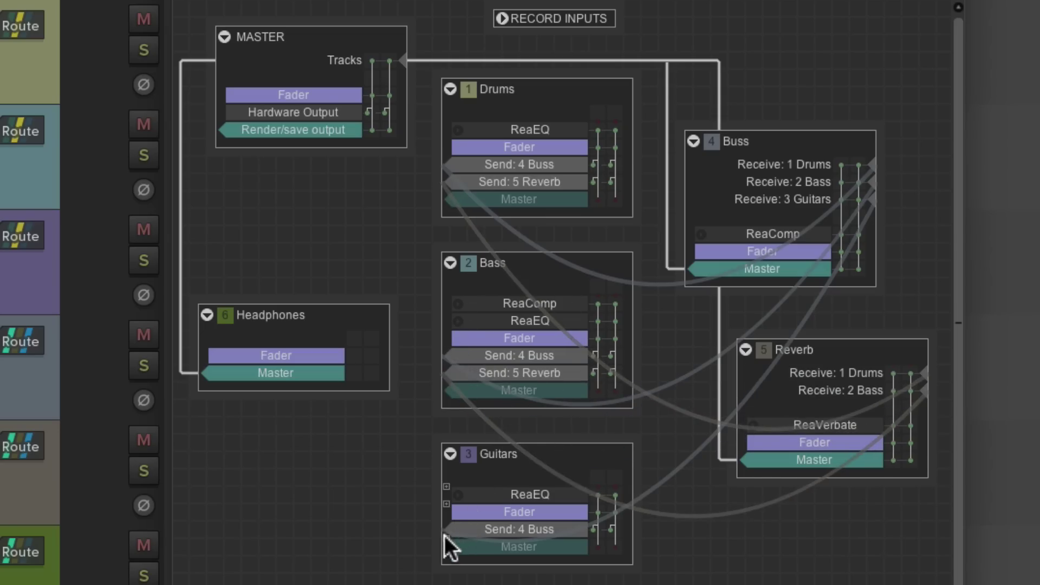
drag(444, 535, 790, 426)
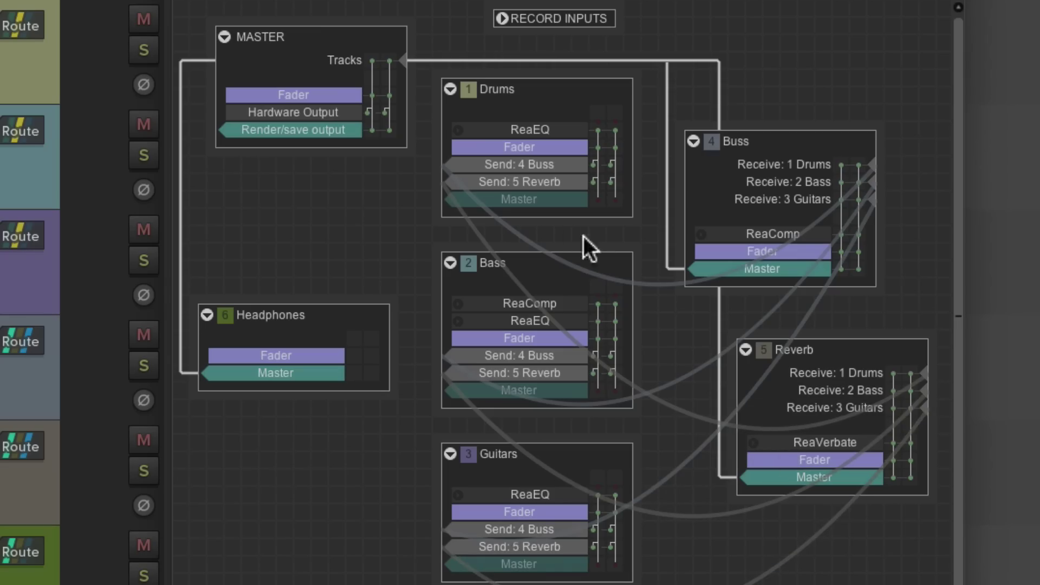
Turn the Drums, Bass and Guitars reverb send volumes down below 0 dB
click(543, 182)
drag(668, 149, 638, 154)
key(Escape)
click(555, 371)
drag(703, 332, 651, 335)
key(Escape)
click(553, 546)
drag(706, 510, 663, 524)
key(Escape)
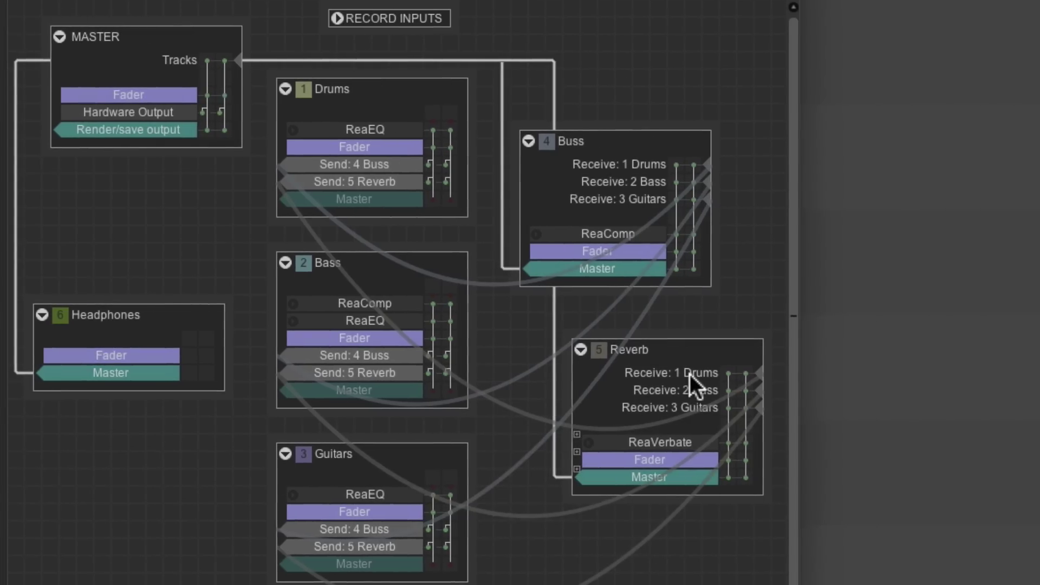
Review the Drums, Bass and Guitars sends arriving at the Reverb track
click(745, 374)
key(Escape)
click(692, 389)
key(Escape)
click(691, 409)
key(Escape)
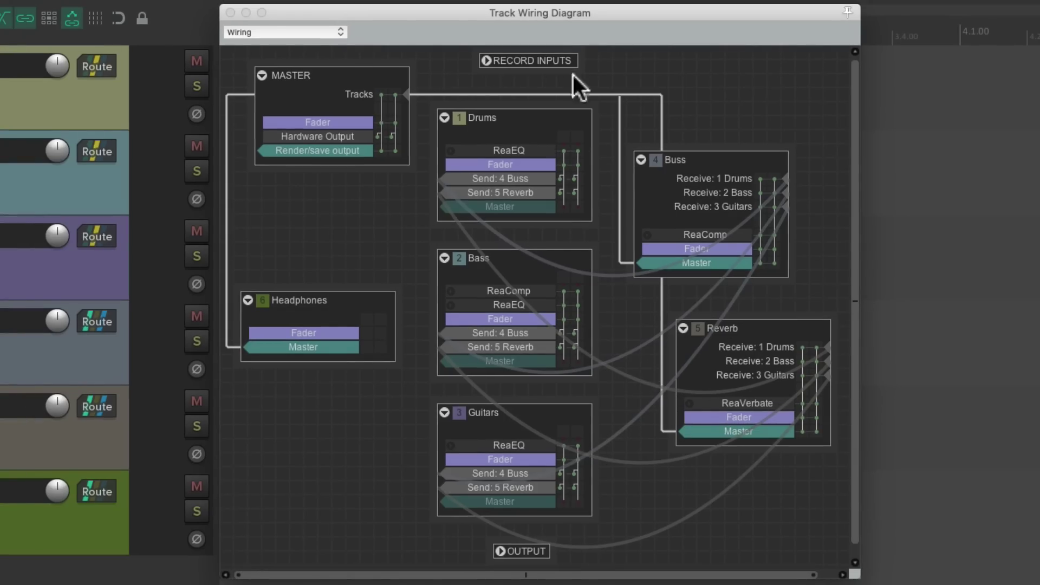
Enable 'Only show send wires on track mouseover' in the wiring diagram options
right_click(522, 33)
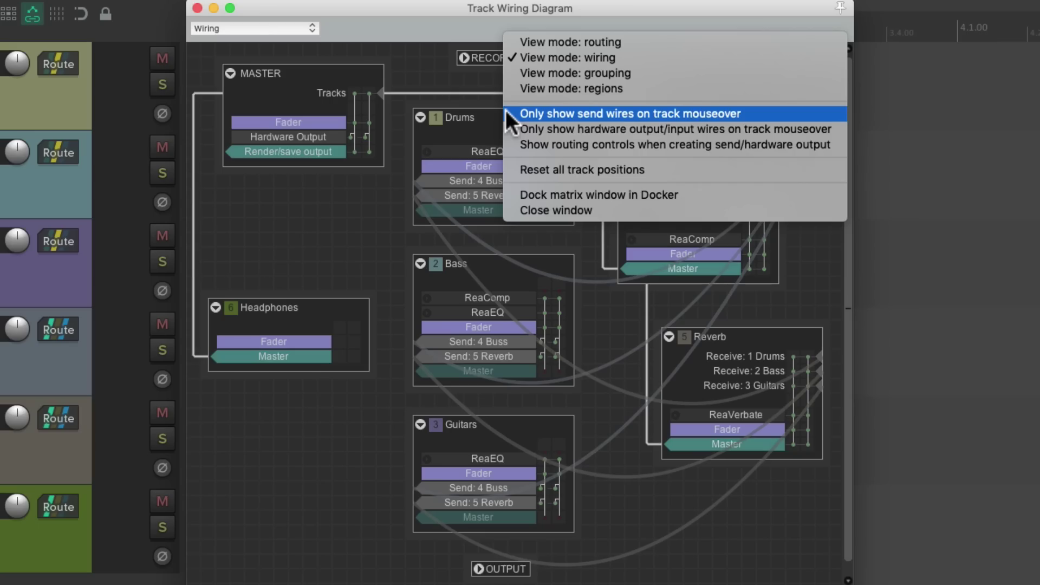
click(507, 114)
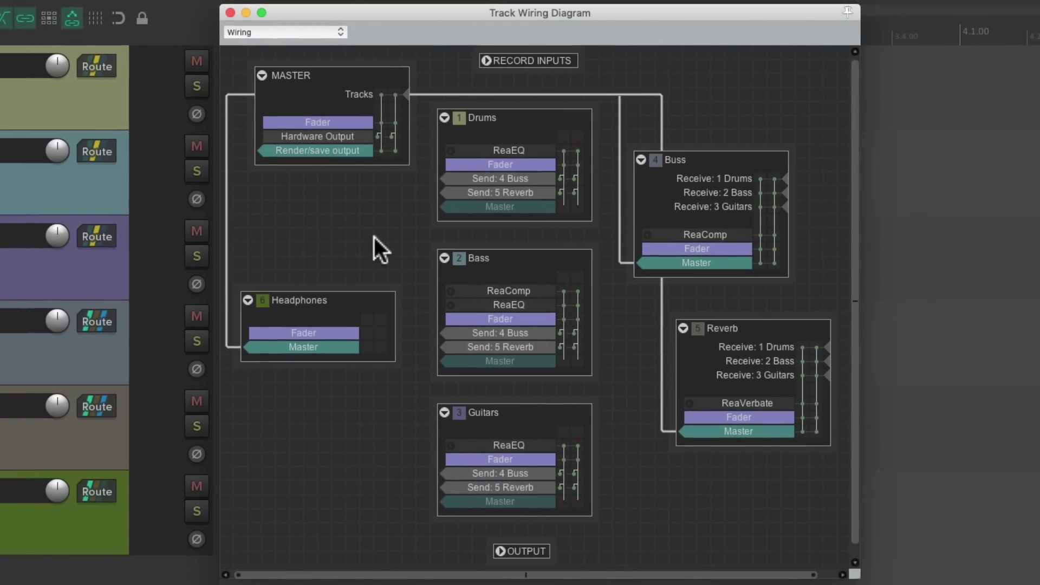
mouse_move(481, 174)
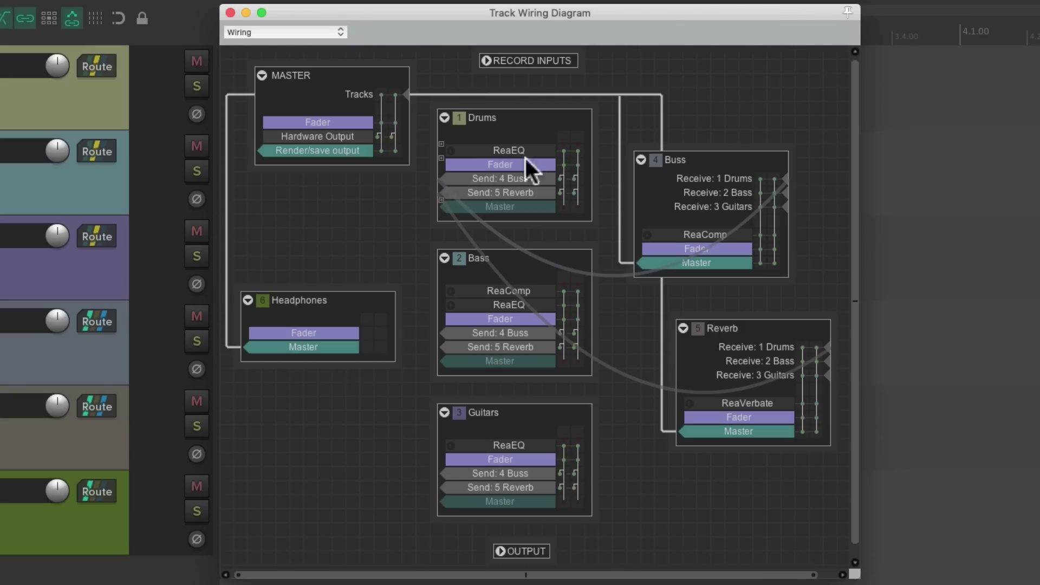
mouse_move(487, 290)
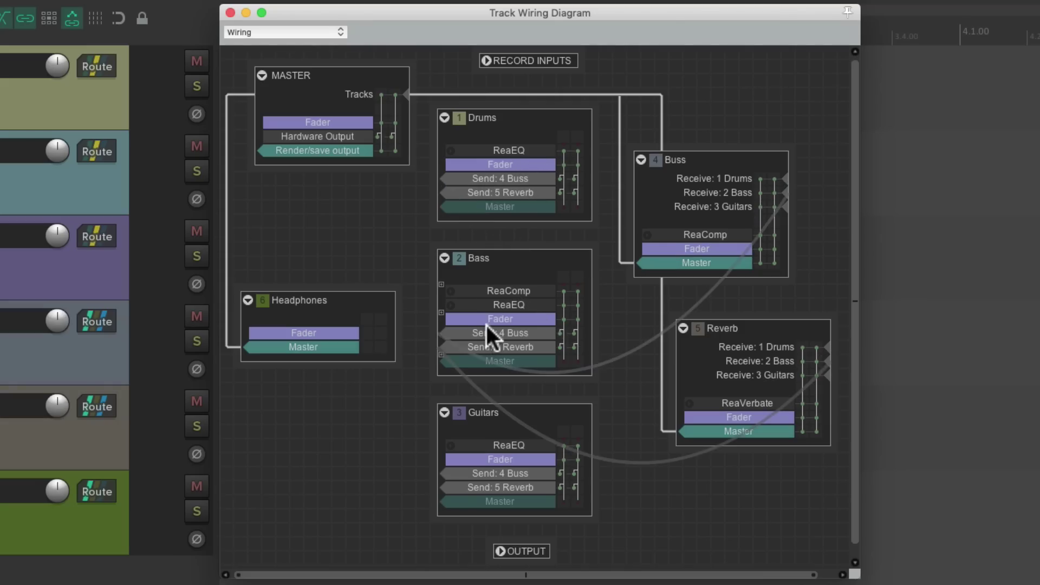
mouse_move(482, 477)
mouse_move(719, 371)
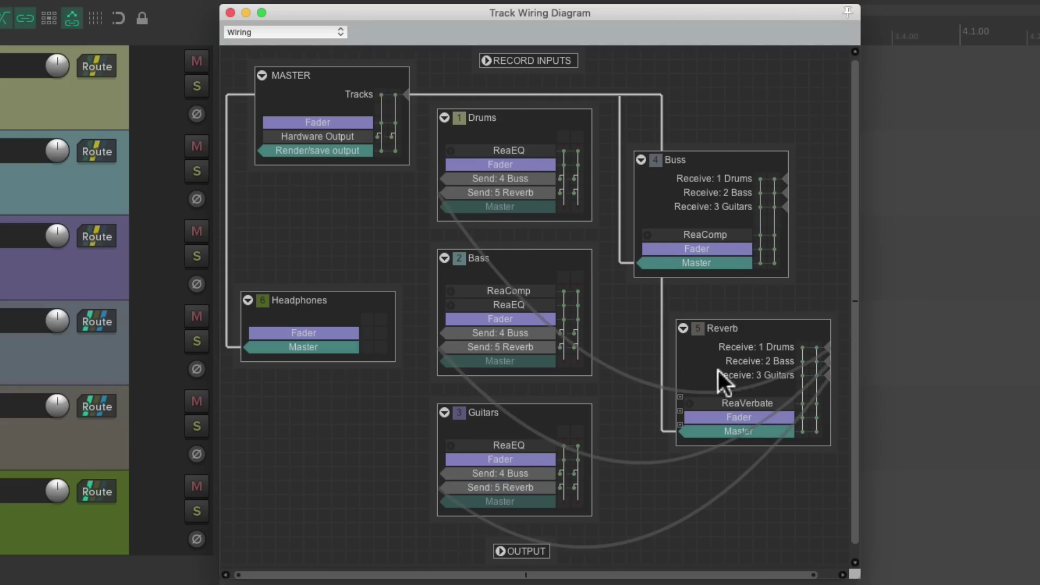
mouse_move(706, 208)
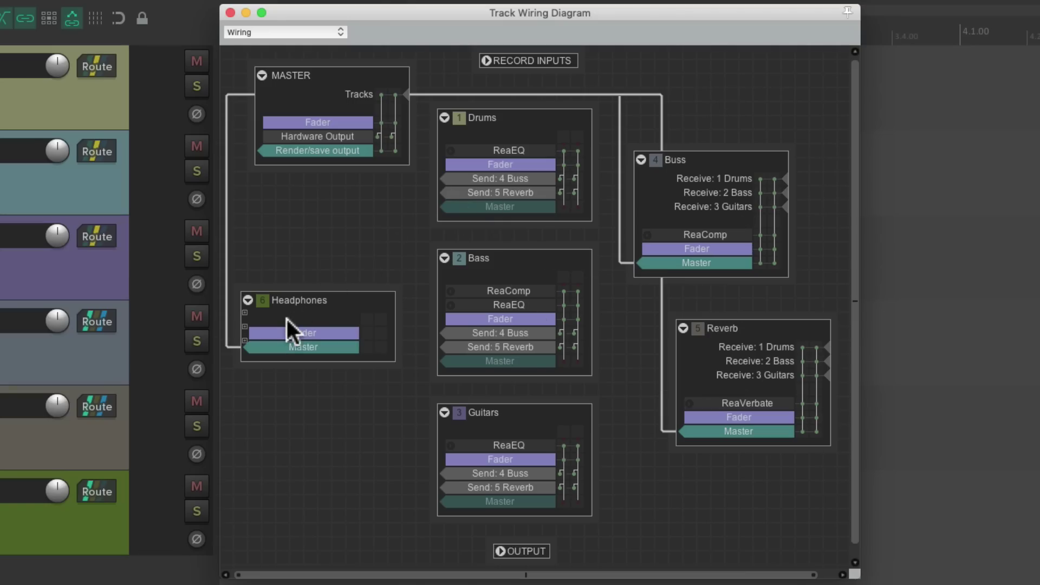
Disable the Headphones master send and route it to hardware outputs Headphones L/R
click(321, 345)
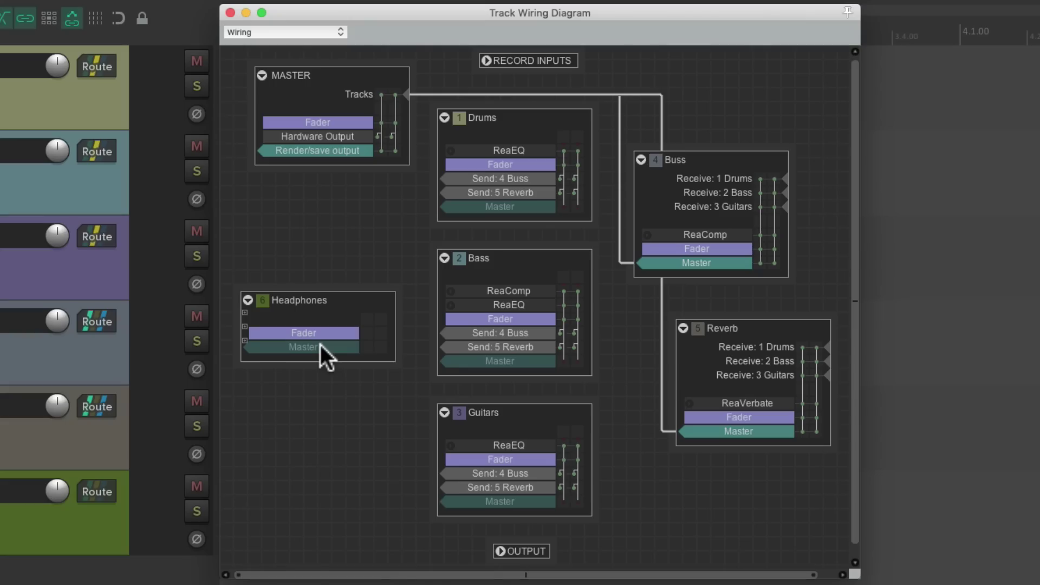
click(499, 549)
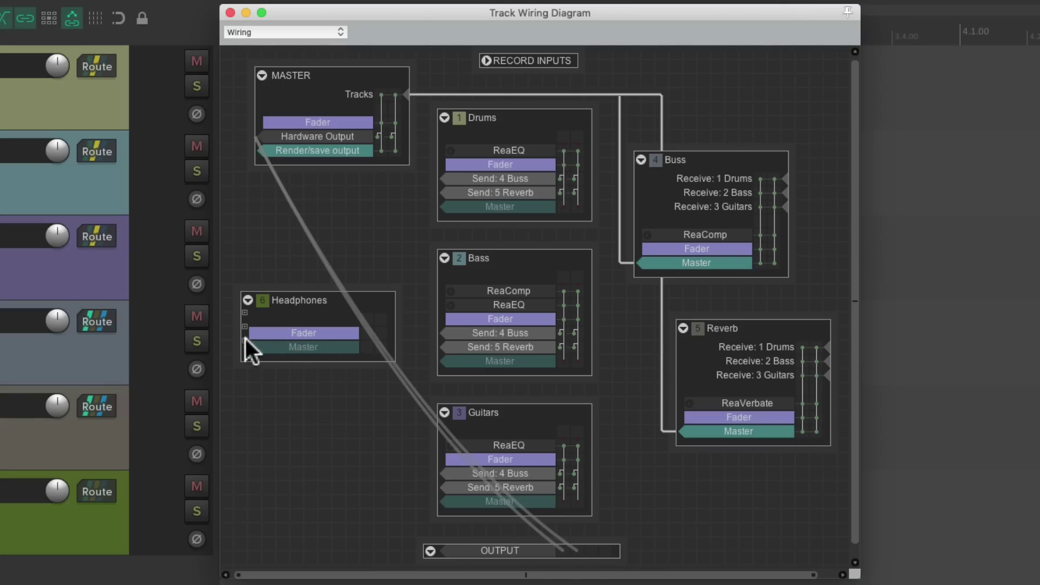
drag(244, 340, 595, 552)
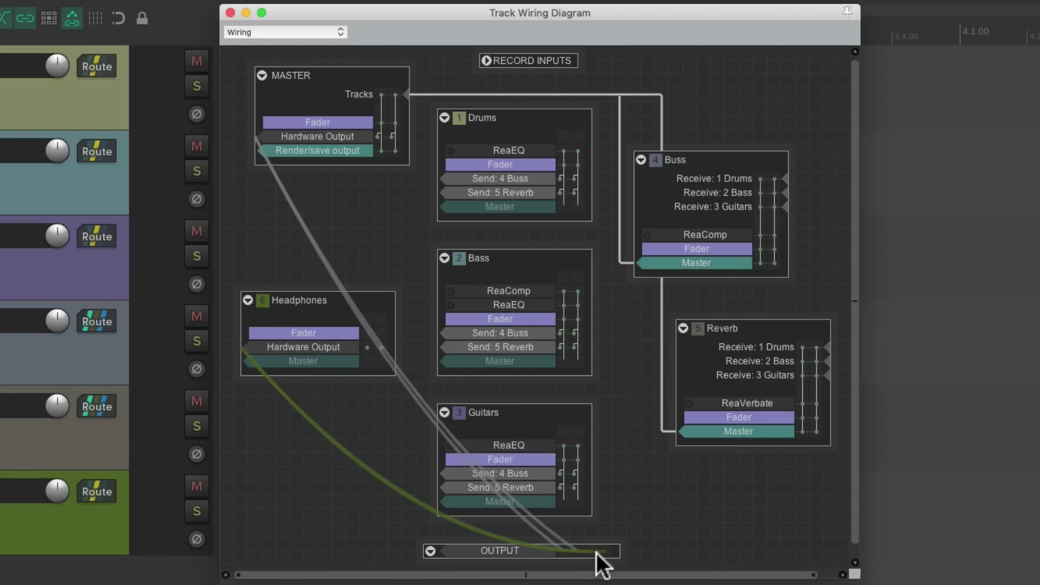
click(321, 347)
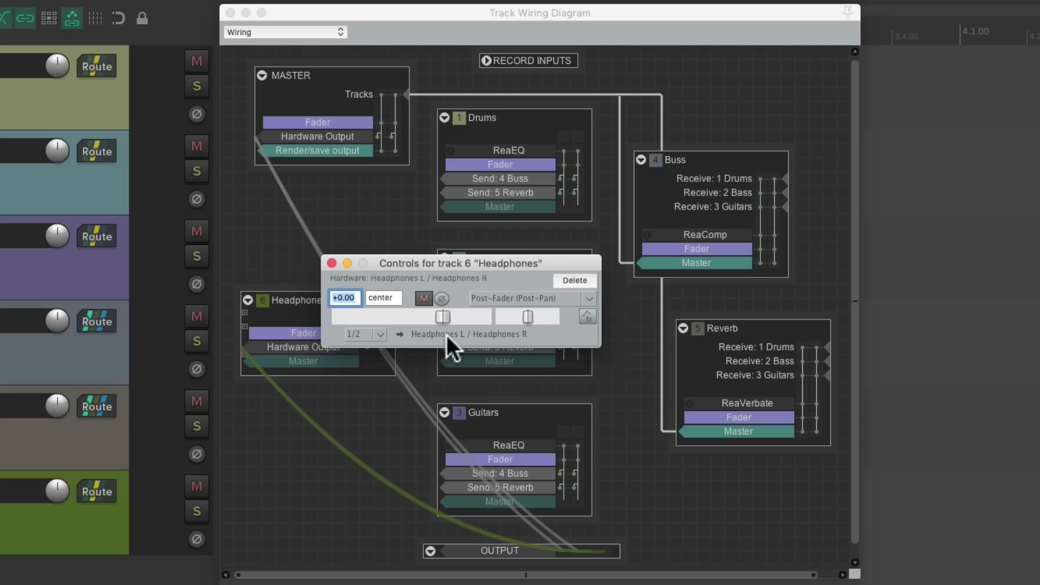
Create pre-fader sends from Drums, Bass and Guitars into the Headphones track
key(Escape)
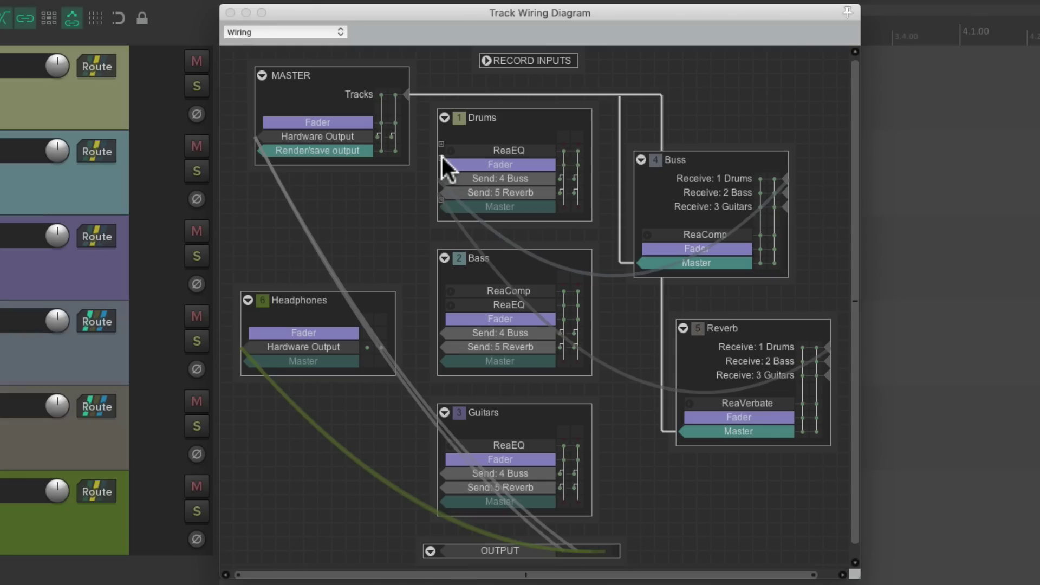
drag(442, 156, 312, 311)
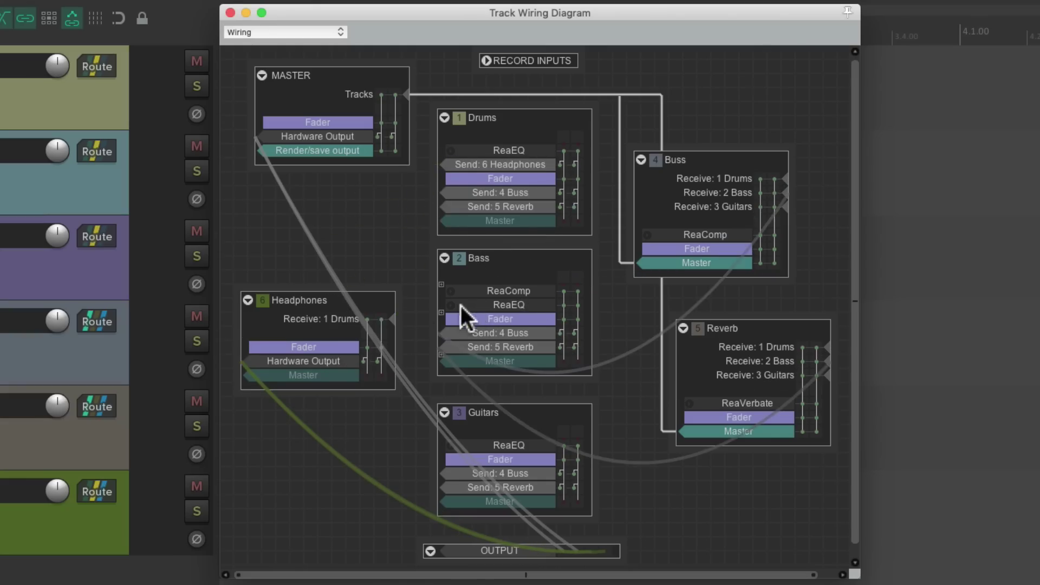
drag(442, 312, 360, 345)
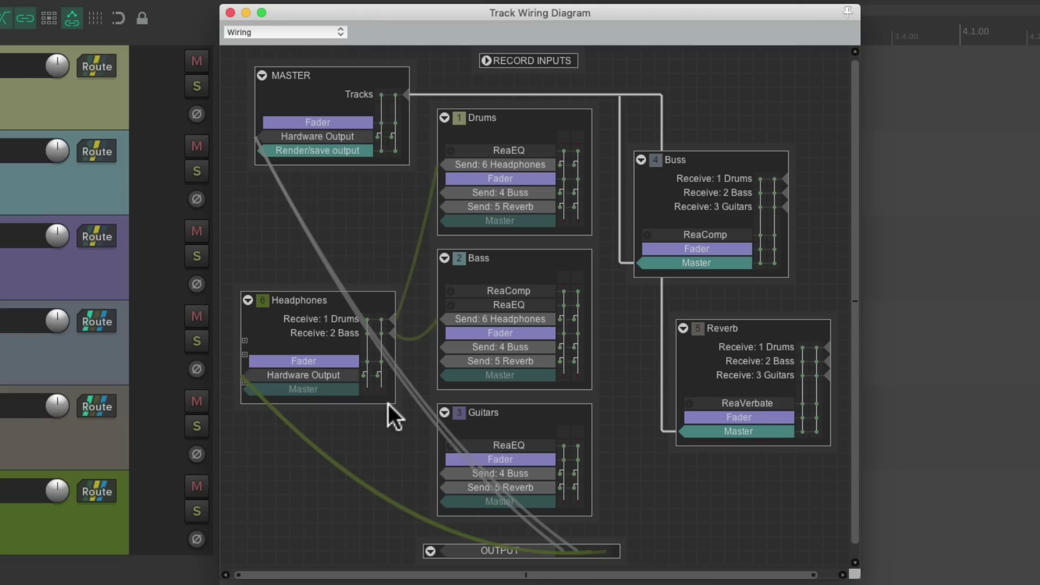
drag(441, 451, 335, 394)
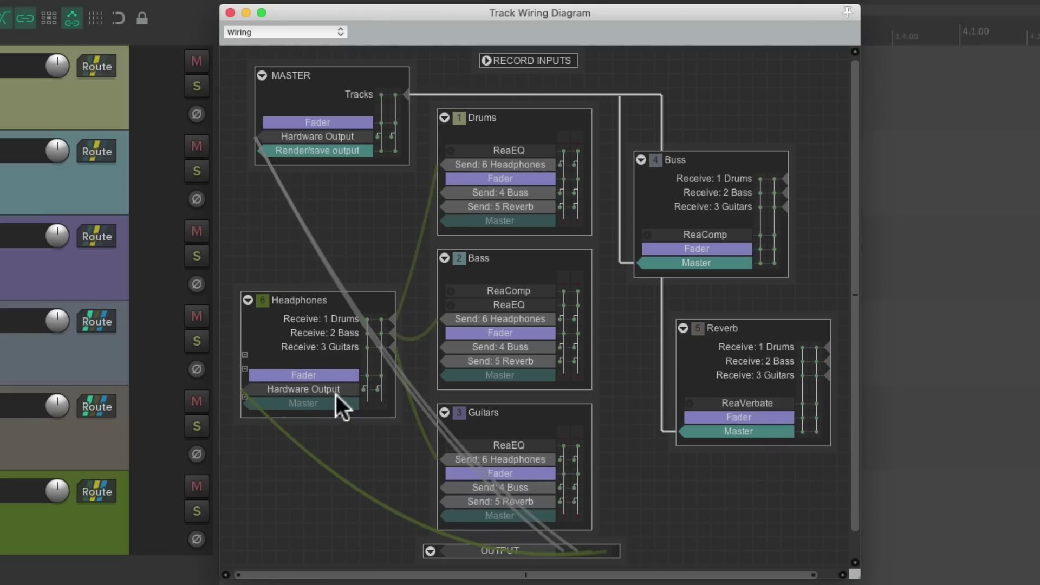
Lower the Drums and Bass Headphones send levels and check the Guitars send
click(340, 319)
drag(458, 284, 417, 291)
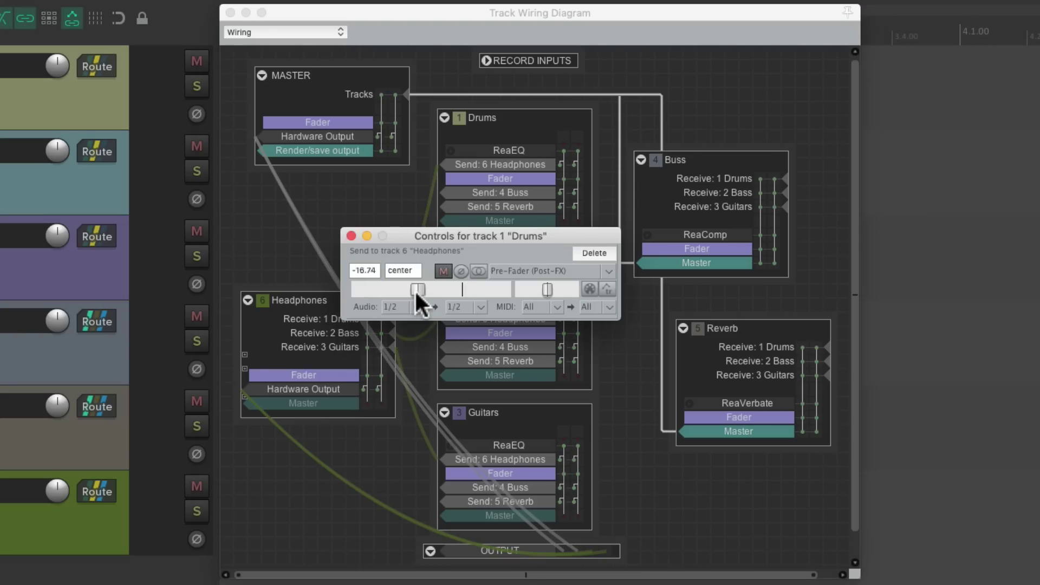
key(Escape)
click(350, 330)
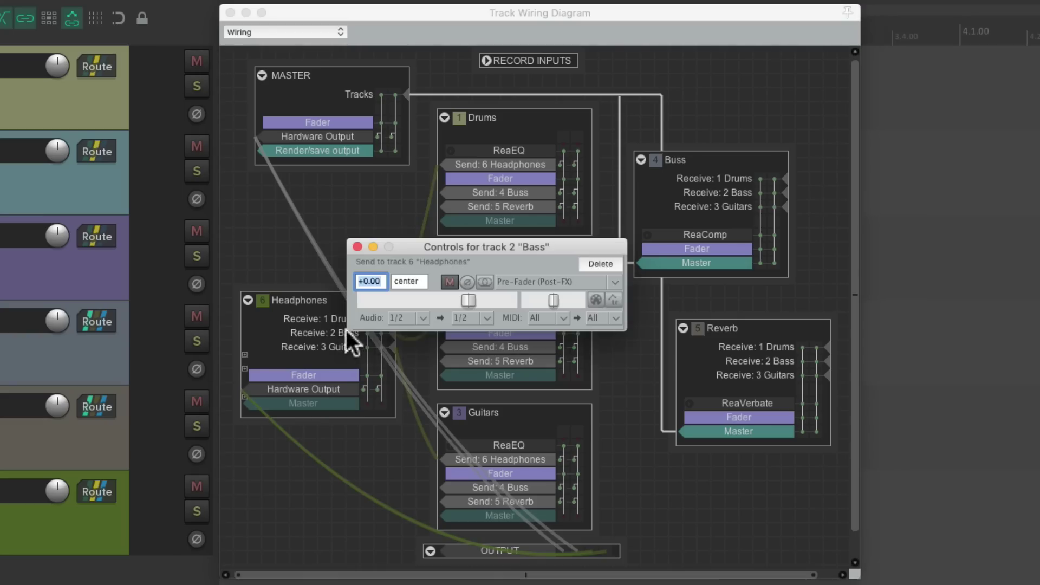
drag(447, 302, 433, 323)
key(Escape)
click(346, 345)
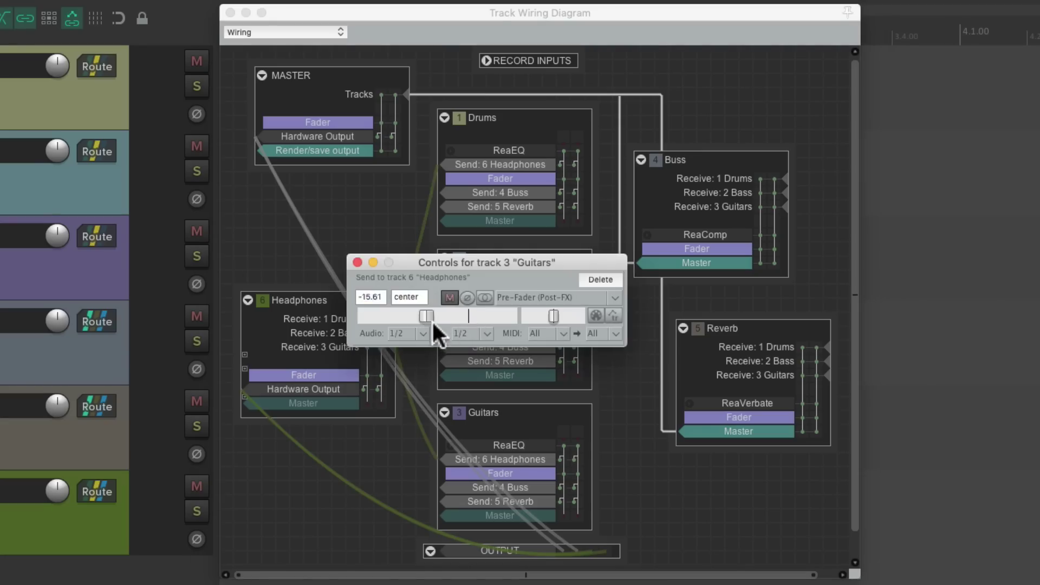
key(Escape)
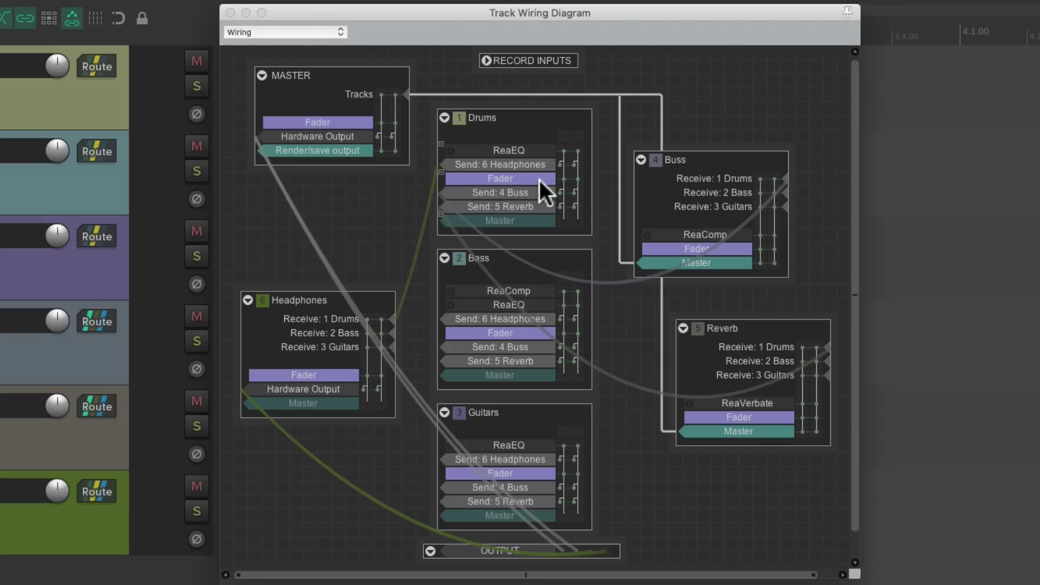
Fine-tune the Drums, Bass and Guitars send levels feeding the Headphones mix
click(529, 165)
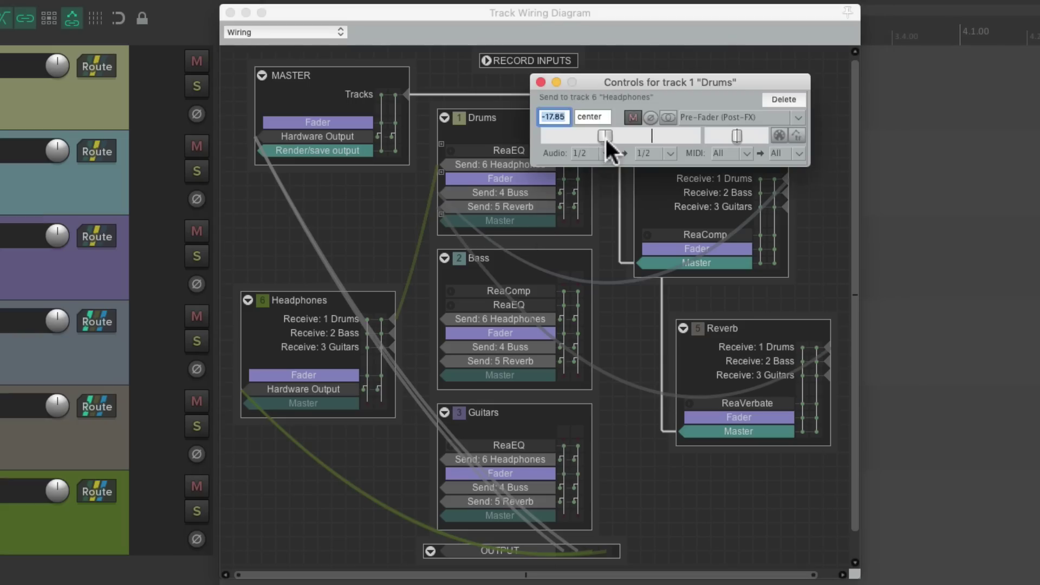
drag(604, 136, 600, 135)
key(Escape)
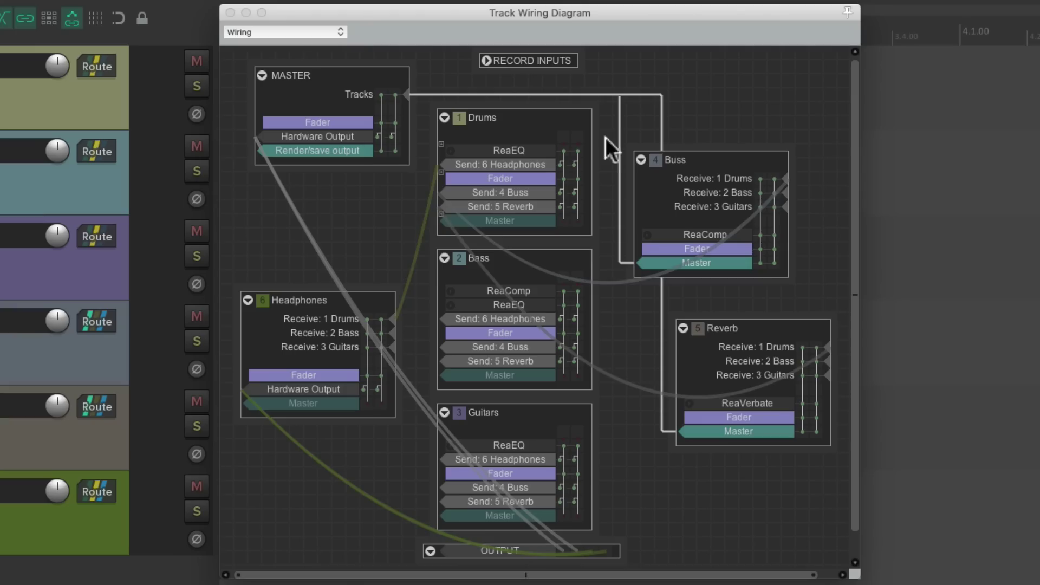
click(514, 318)
drag(577, 295, 576, 296)
key(Escape)
click(521, 457)
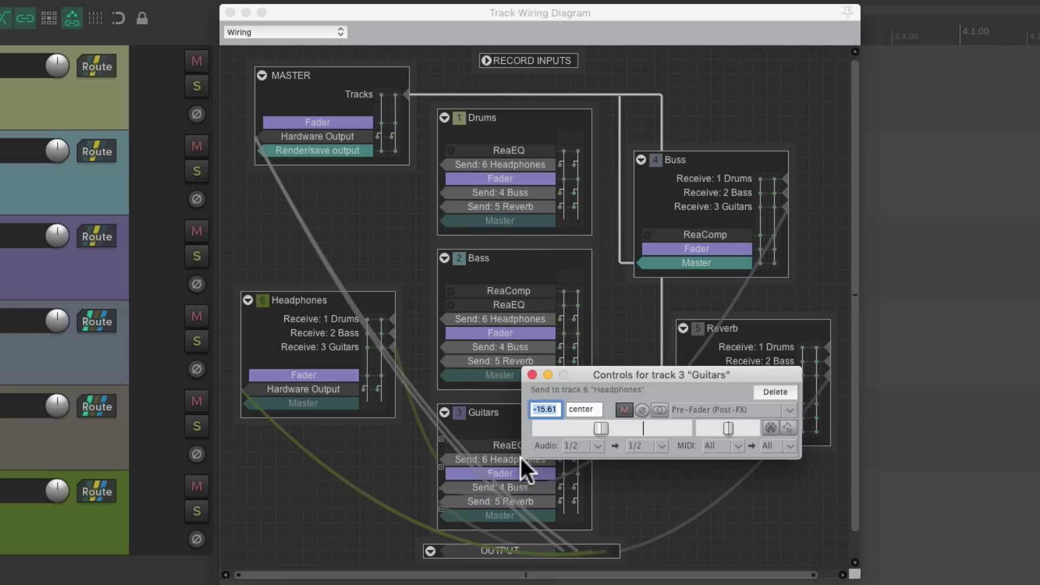
mouse_move(598, 428)
mouse_down()
mouse_move(569, 433)
mouse_move(598, 436)
mouse_up()
key(Escape)
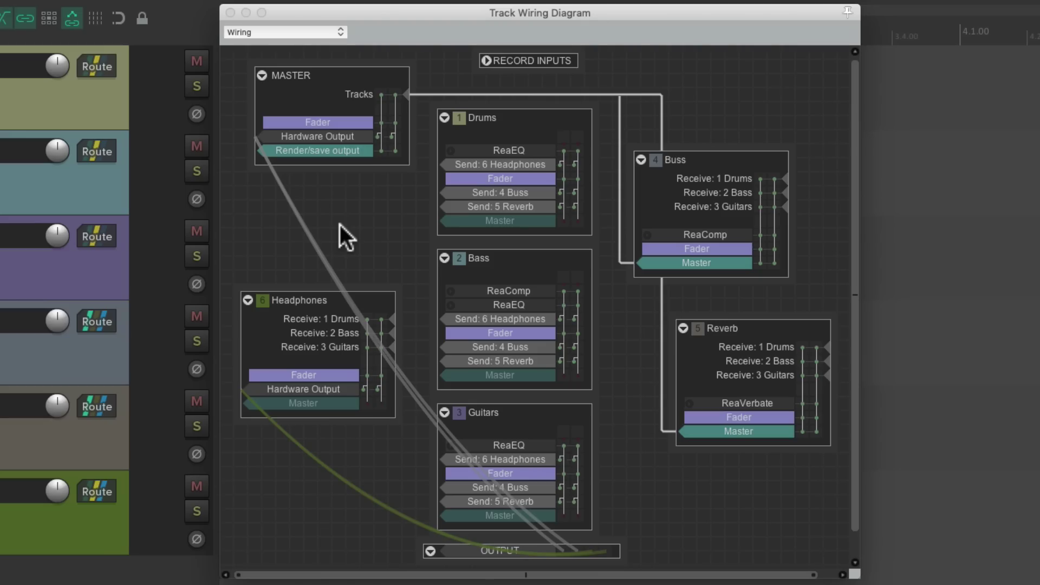
Enable 'Only show hardware output/input wires on track mouseover' in the wiring diagram's view options
right_click(508, 34)
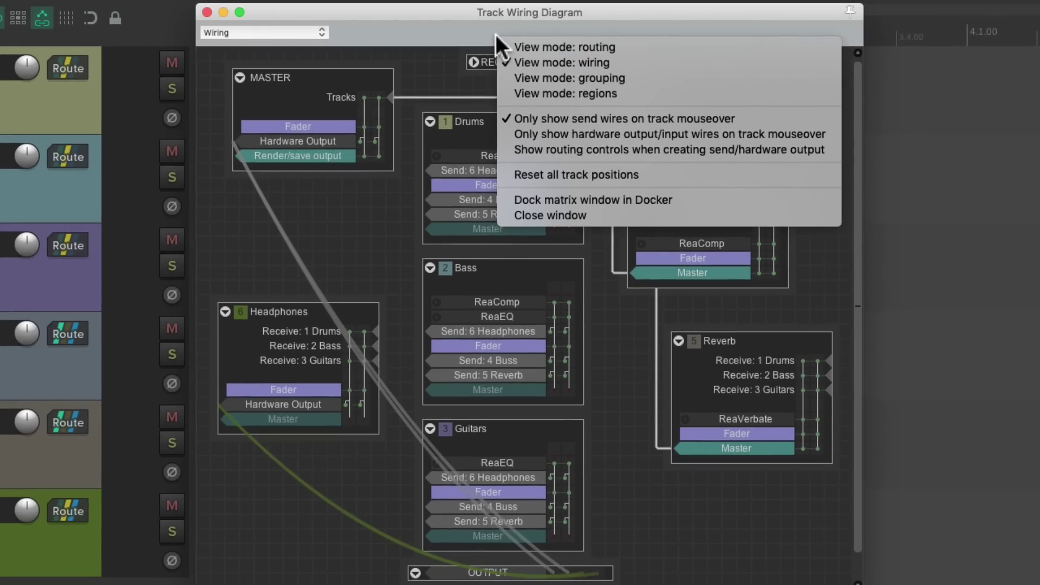
click(503, 134)
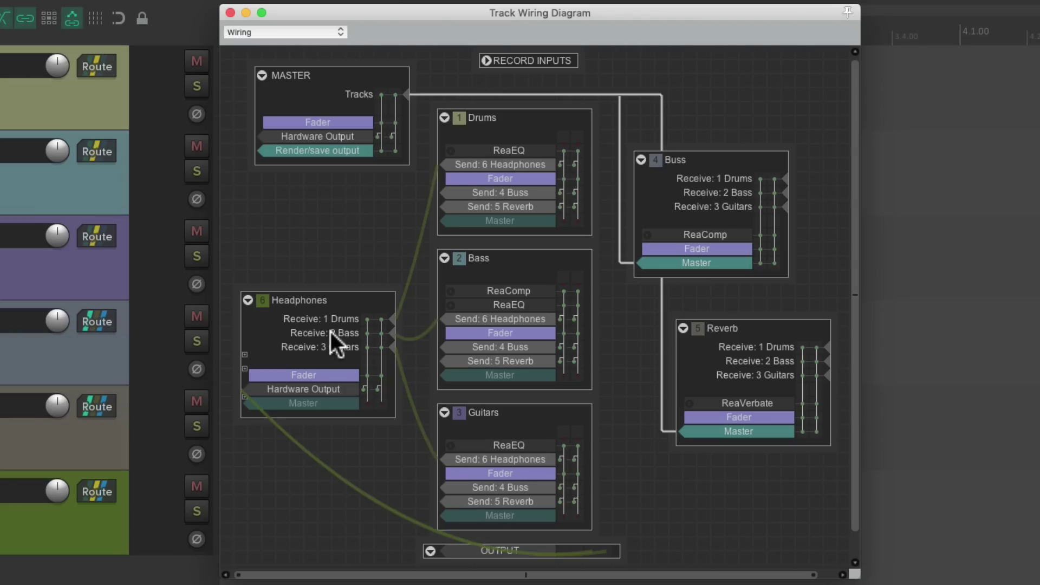
mouse_move(329, 105)
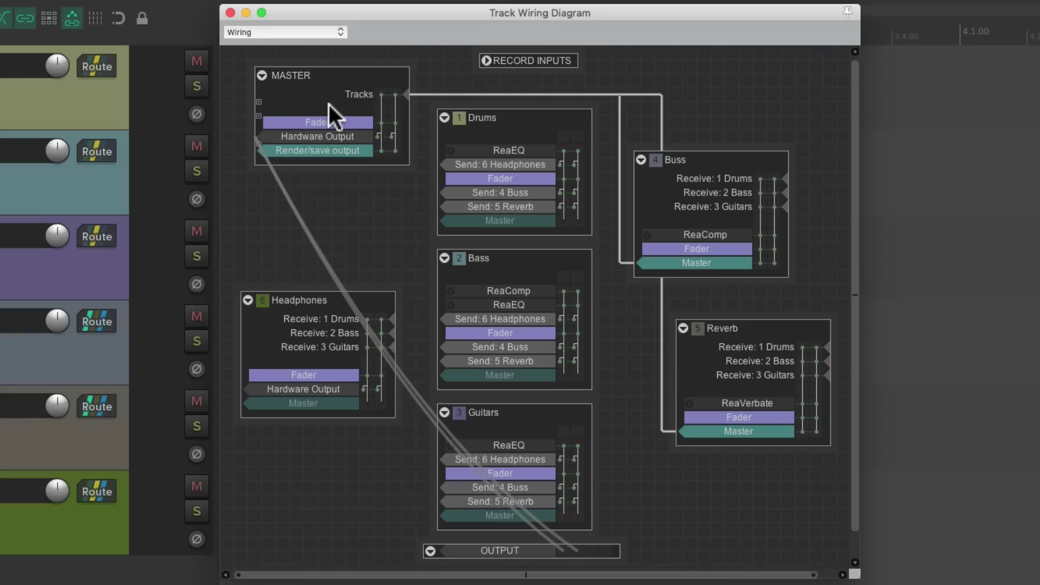
mouse_move(475, 113)
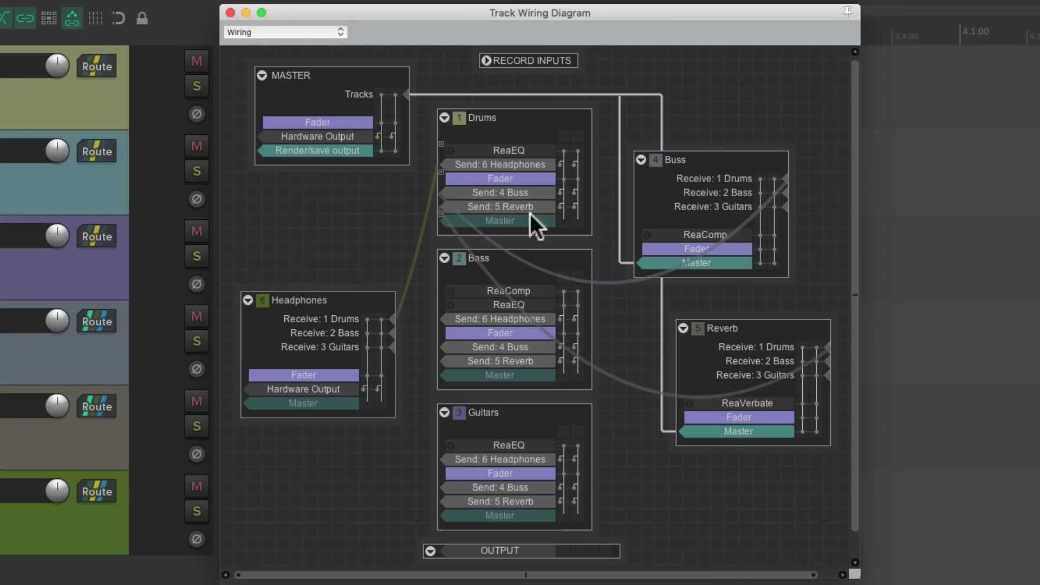
mouse_move(503, 418)
mouse_move(734, 357)
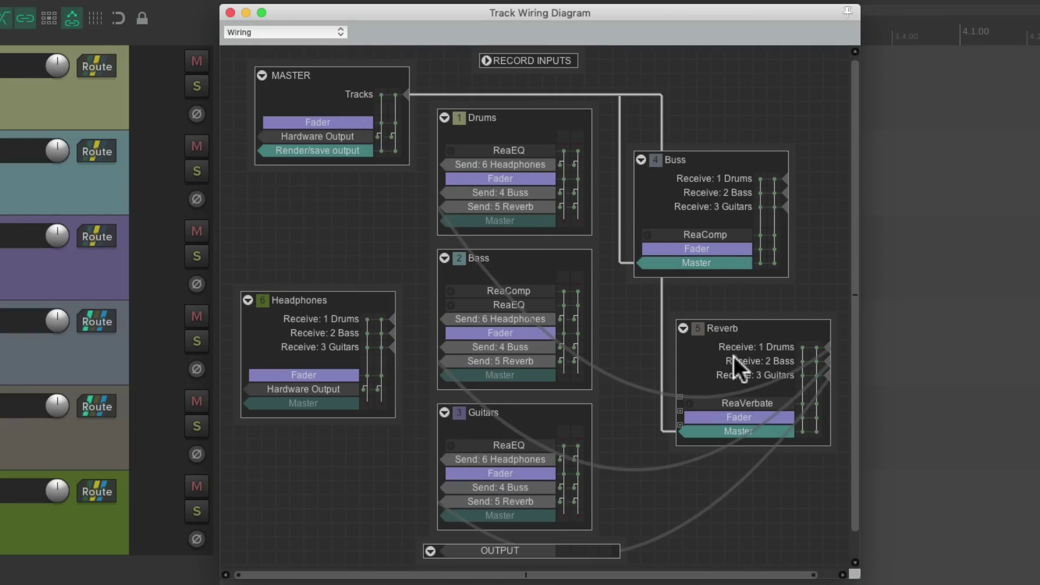
mouse_move(718, 222)
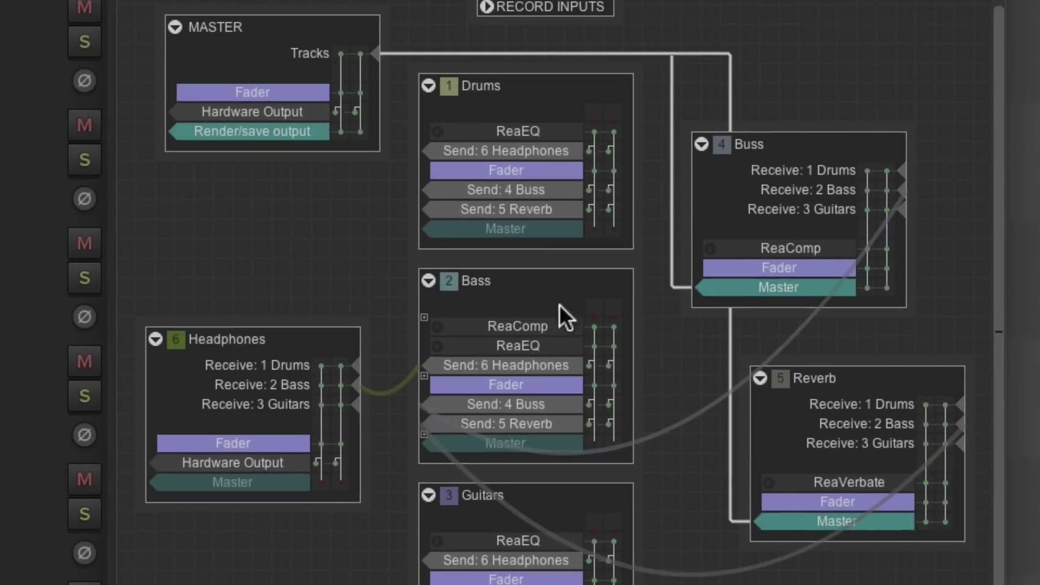
Set the Bass ReaComp's detector input to Auxiliary Input L+R and close its window
double_click(536, 326)
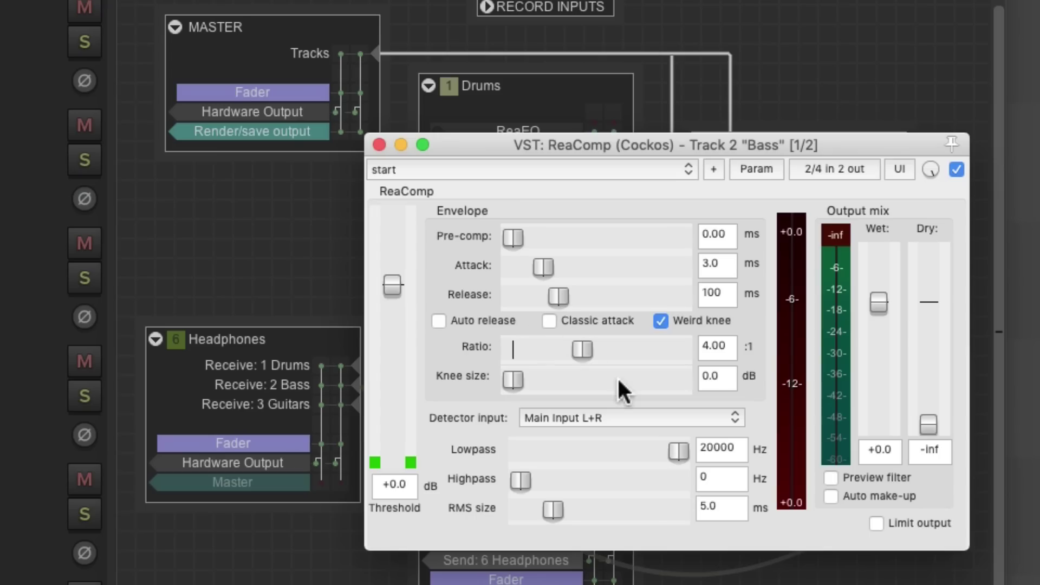
click(618, 417)
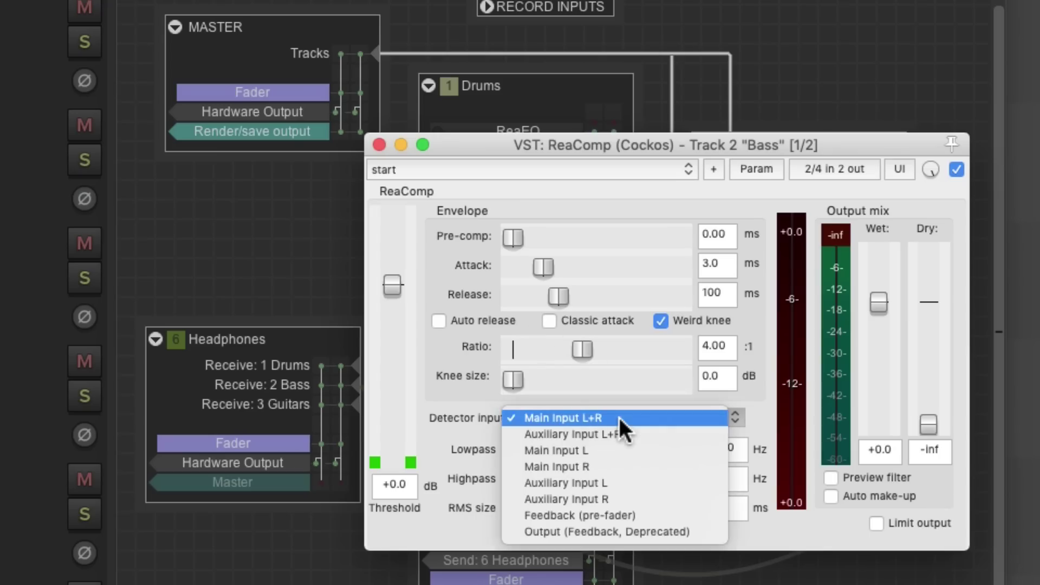
click(648, 434)
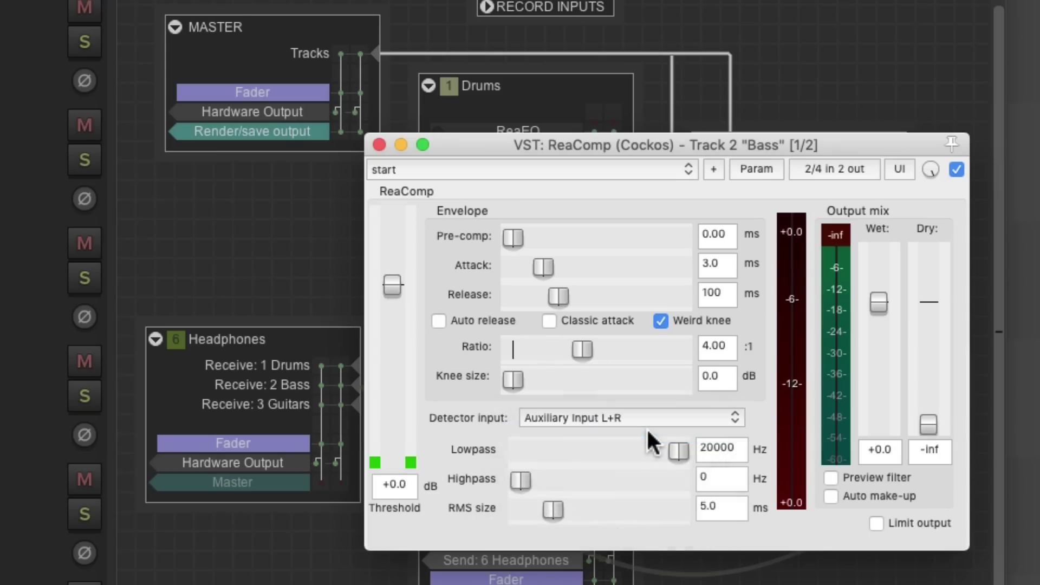
key(Escape)
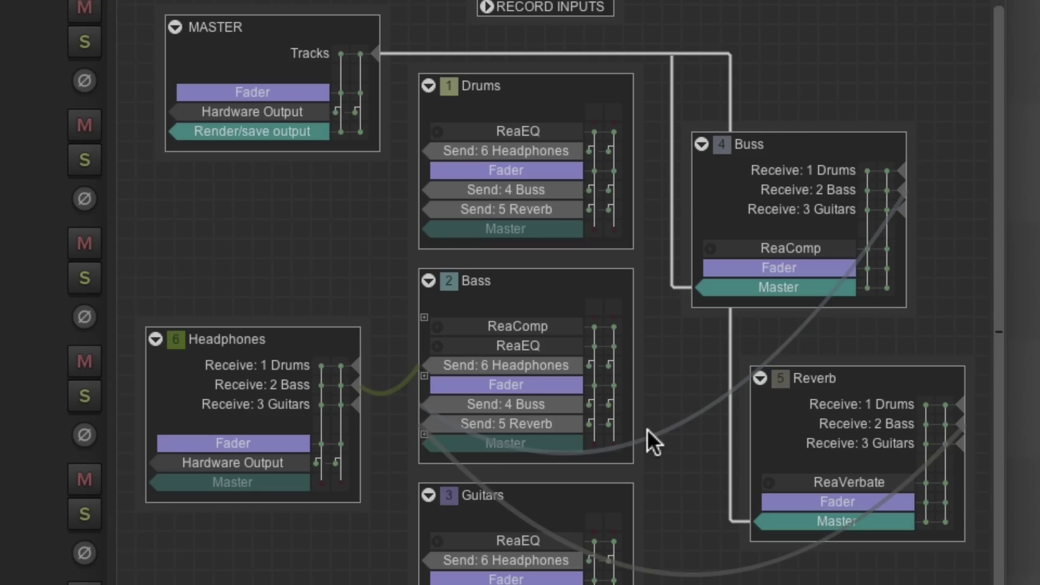
click(548, 170)
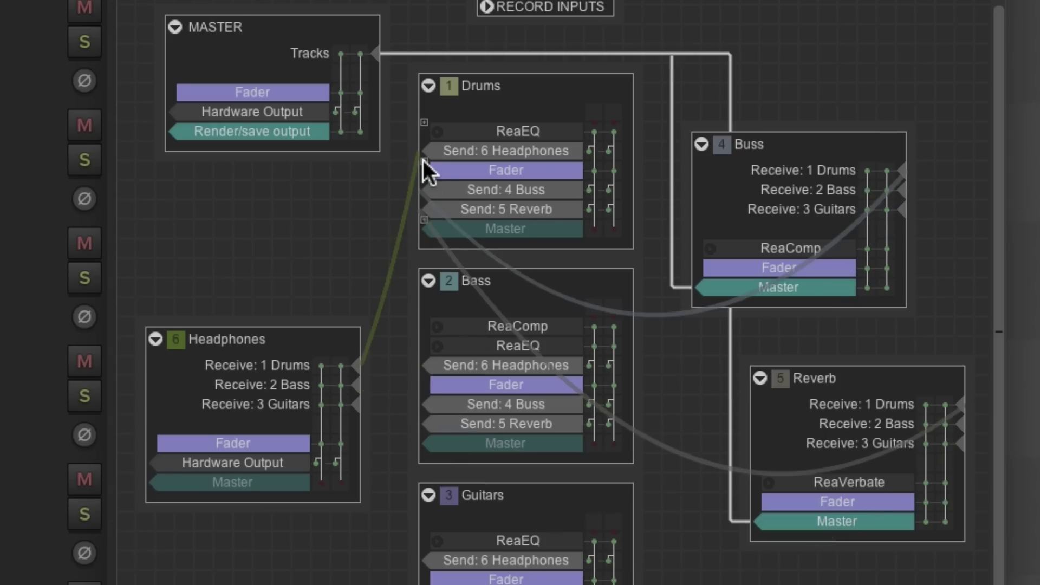
Wire a Drums send into Bass channels 3/4 and confirm it reaches the Bass ReaComp
drag(424, 161, 598, 382)
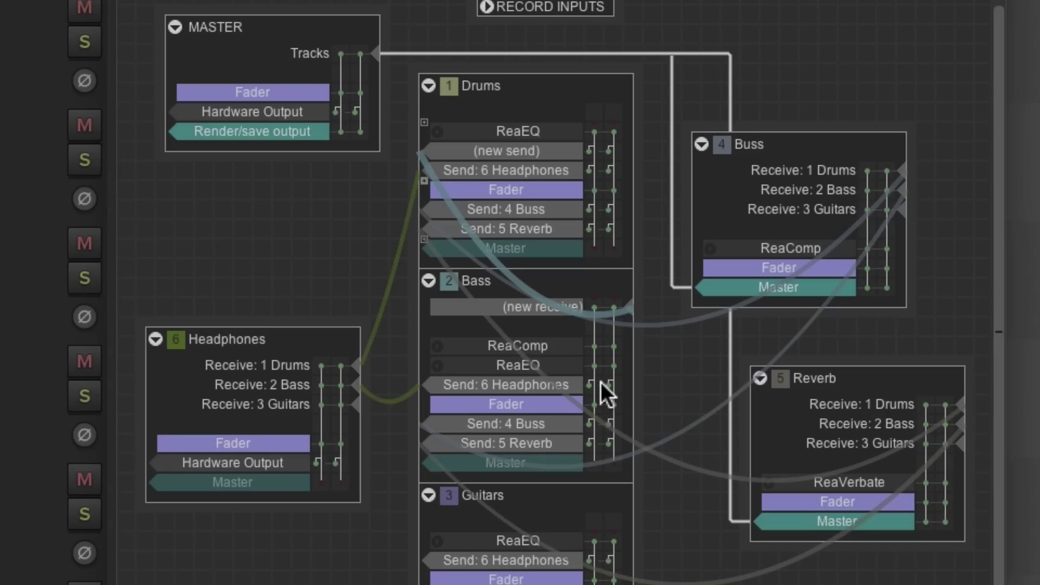
drag(600, 382, 639, 382)
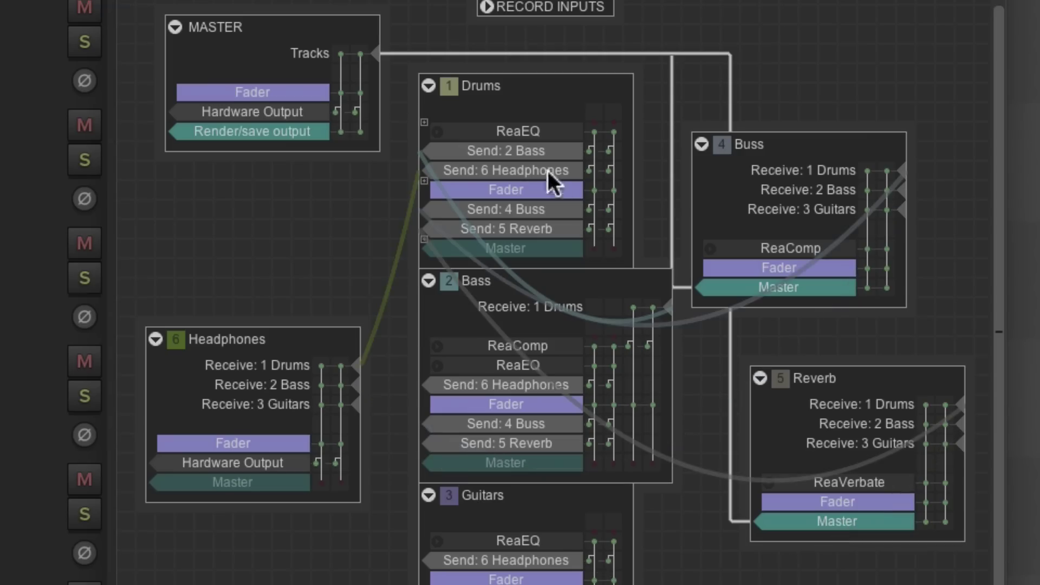
click(551, 149)
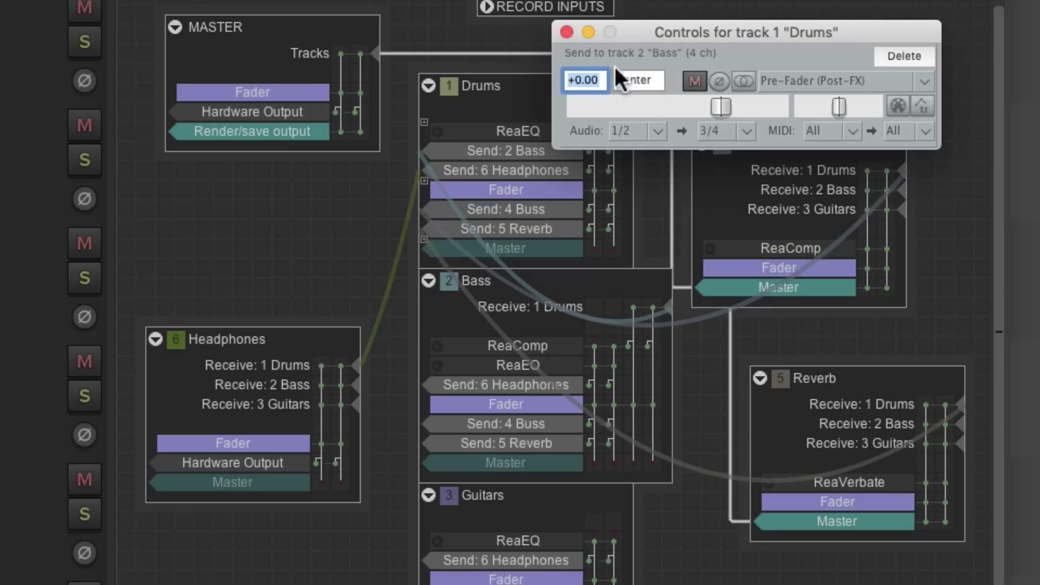
click(566, 32)
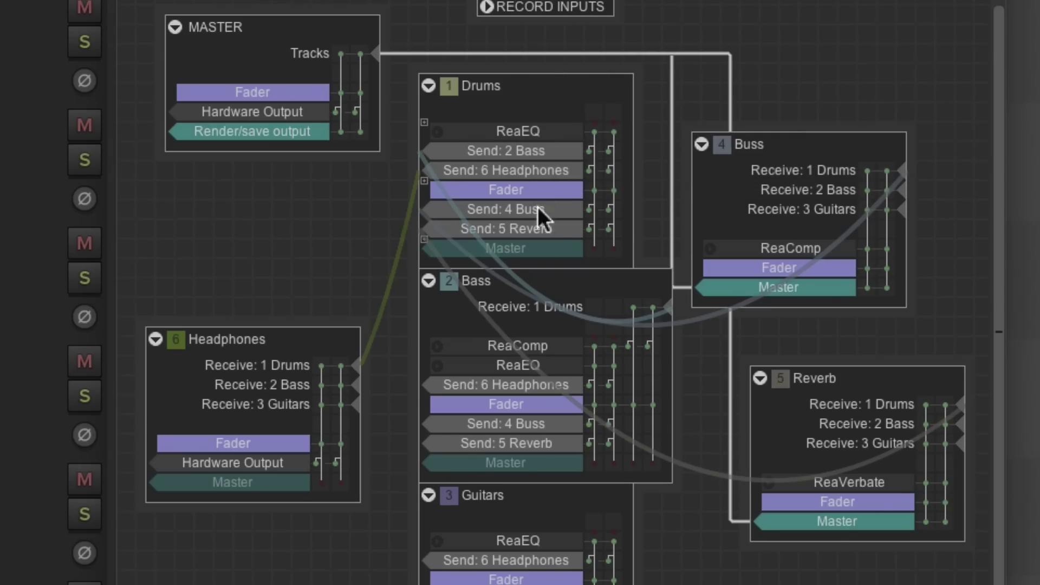
click(536, 345)
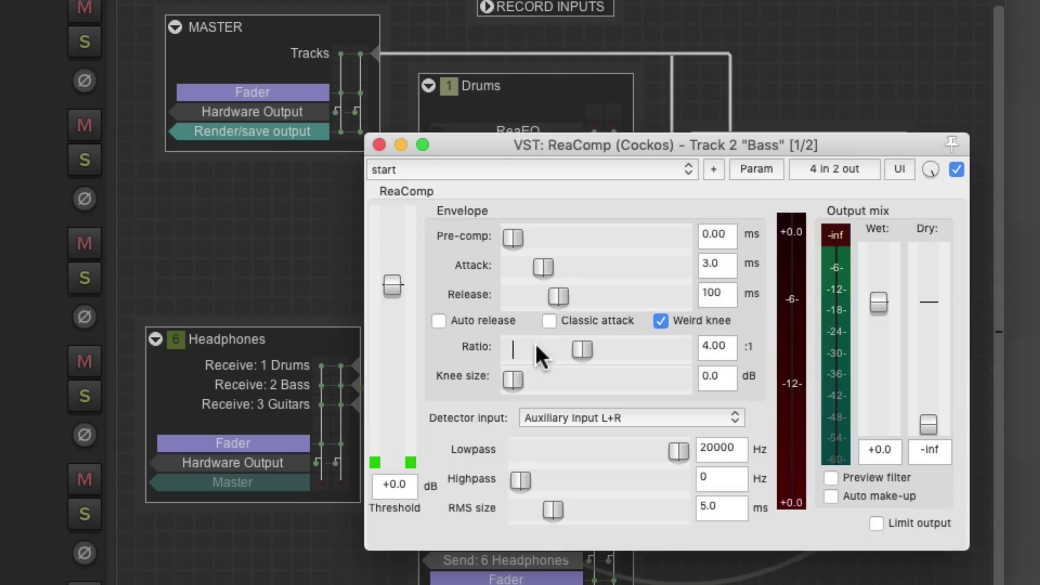
key(Escape)
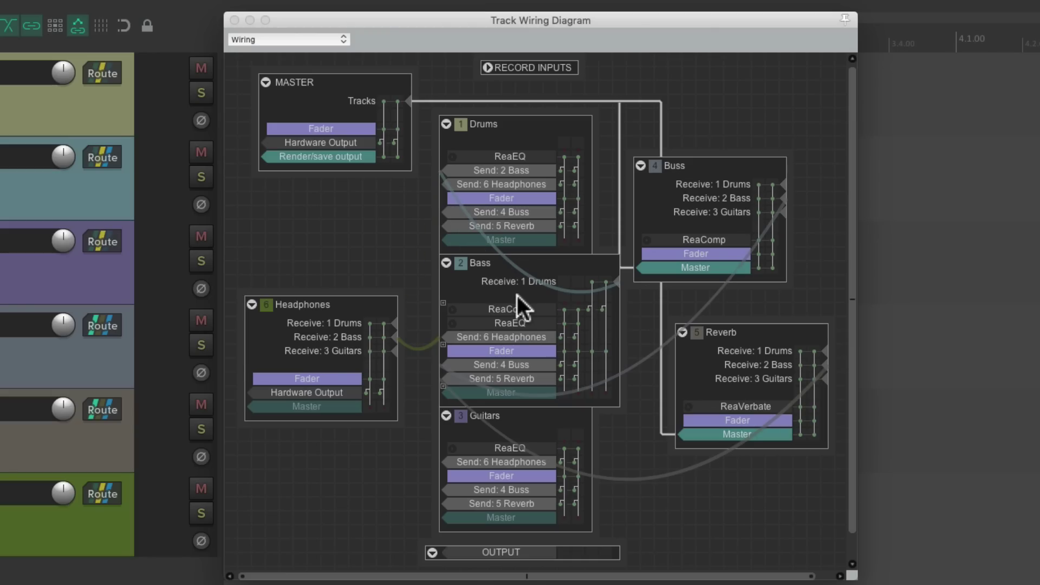
Collapse the Drums, Bass, Guitars, Headphones, Reverb and Buss track boxes into strips
click(446, 123)
click(446, 263)
click(447, 416)
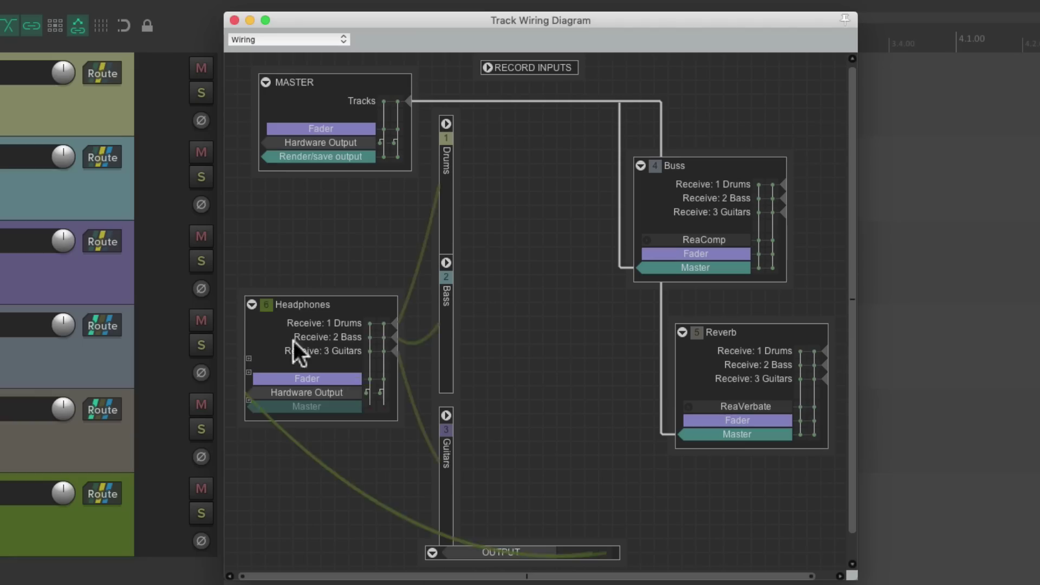
click(252, 304)
click(682, 332)
click(641, 165)
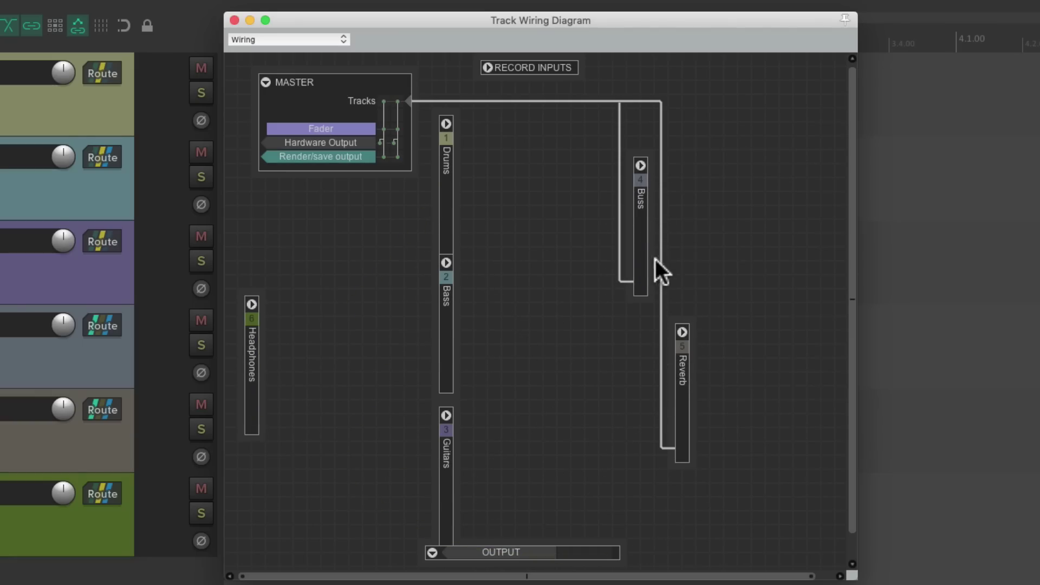
Reposition the Buss, Reverb, Guitars and Drums strips to new spots in the diagram
drag(640, 179, 528, 179)
drag(688, 365, 604, 296)
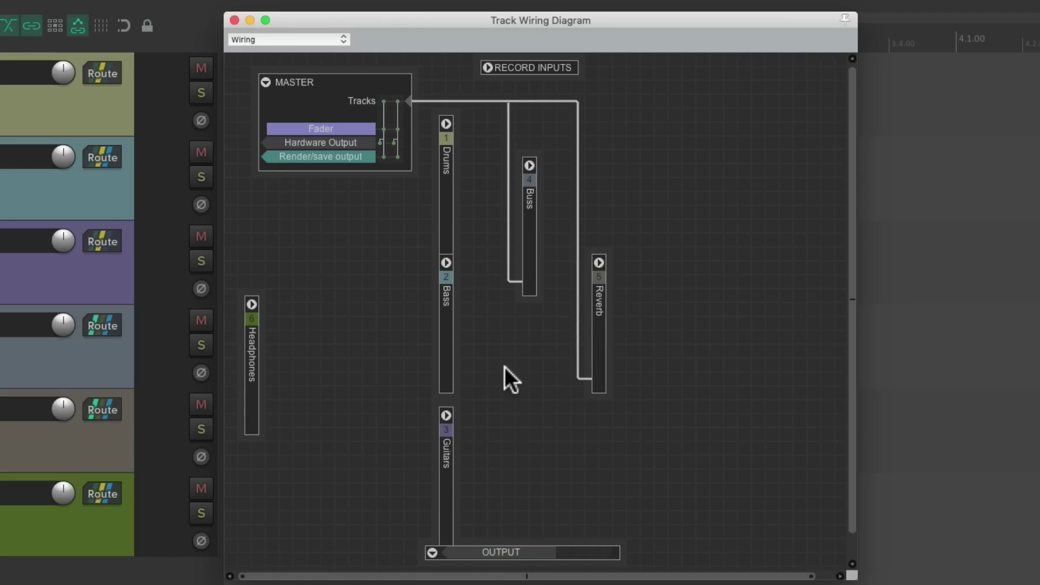
drag(446, 445, 489, 375)
drag(439, 136, 384, 219)
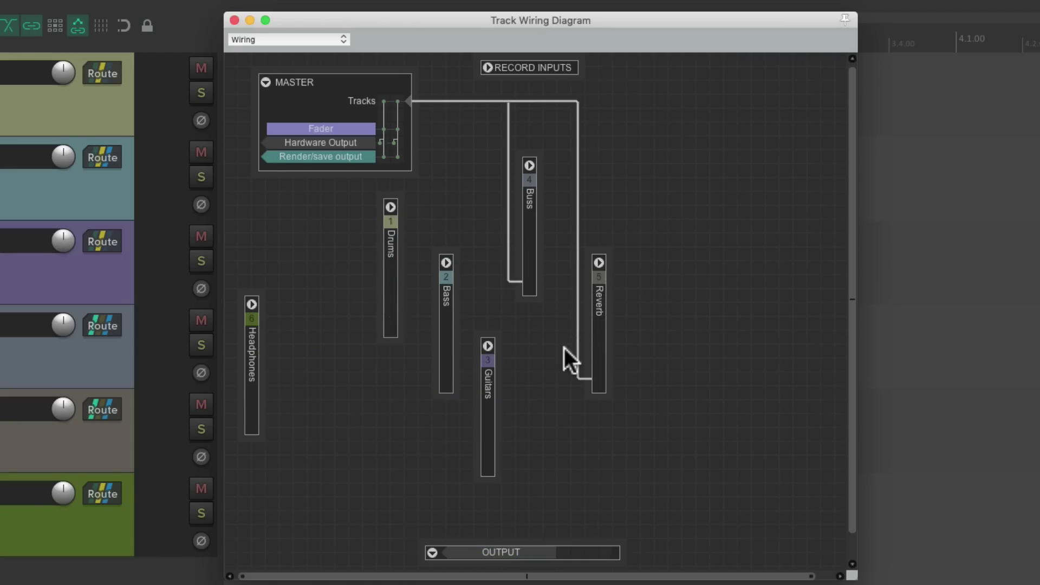
Expand the Headphones, Drums and Guitars track boxes again
click(251, 305)
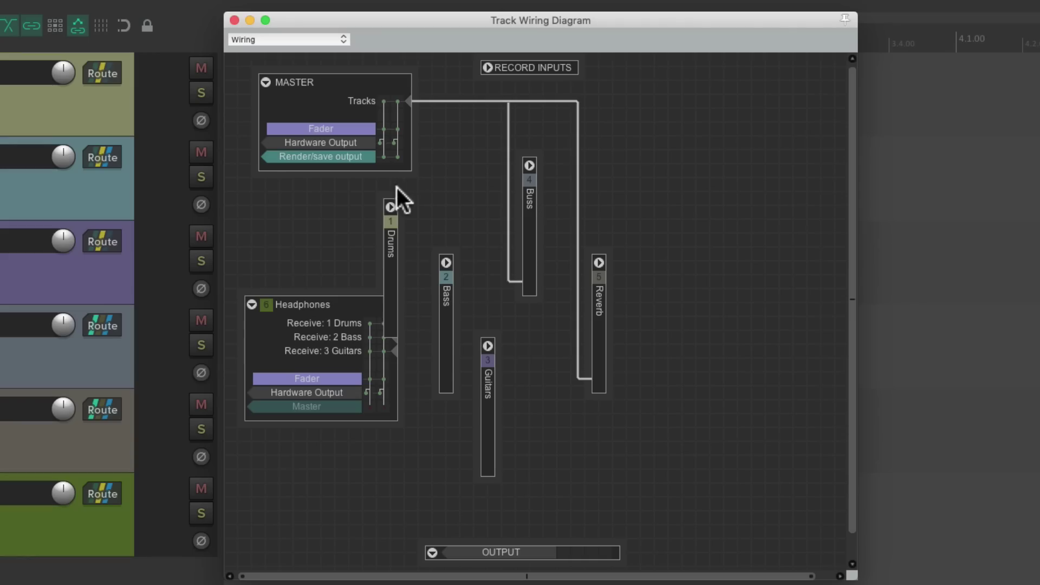
click(390, 207)
click(485, 345)
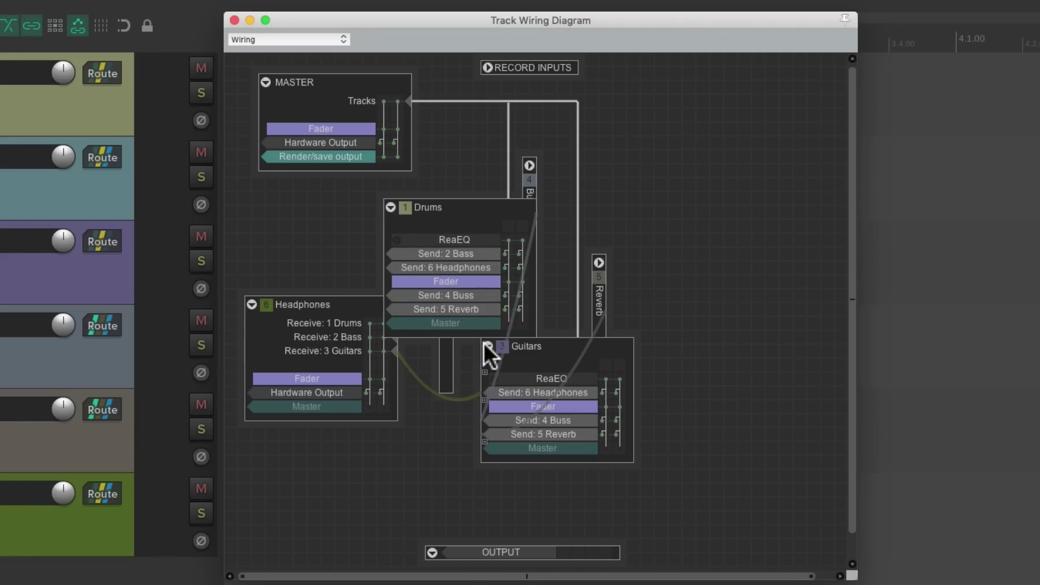
Choose 'Reset all track positions' from the diagram's view options, then scroll across to check the layout
right_click(503, 40)
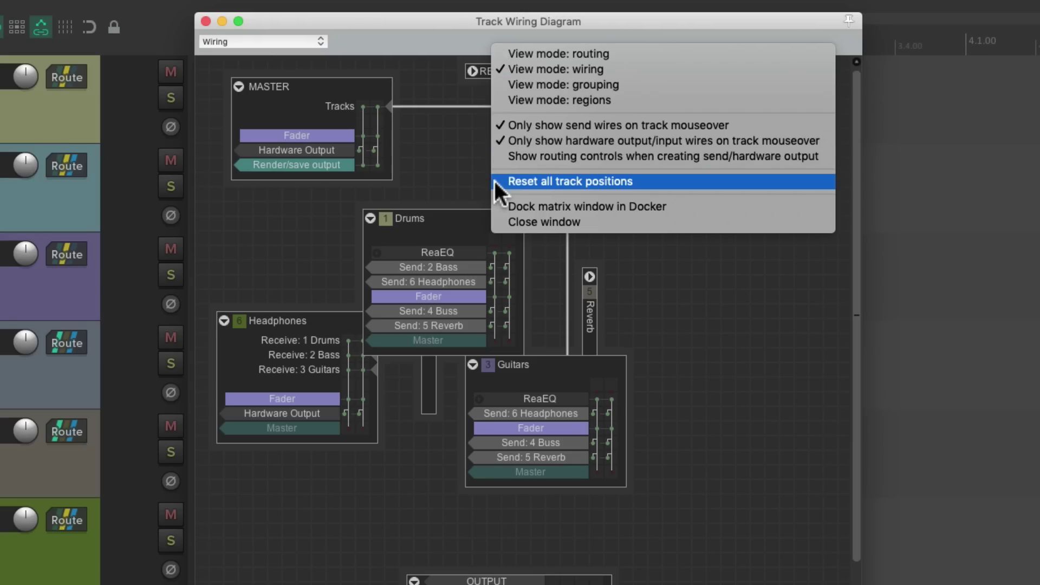
click(494, 181)
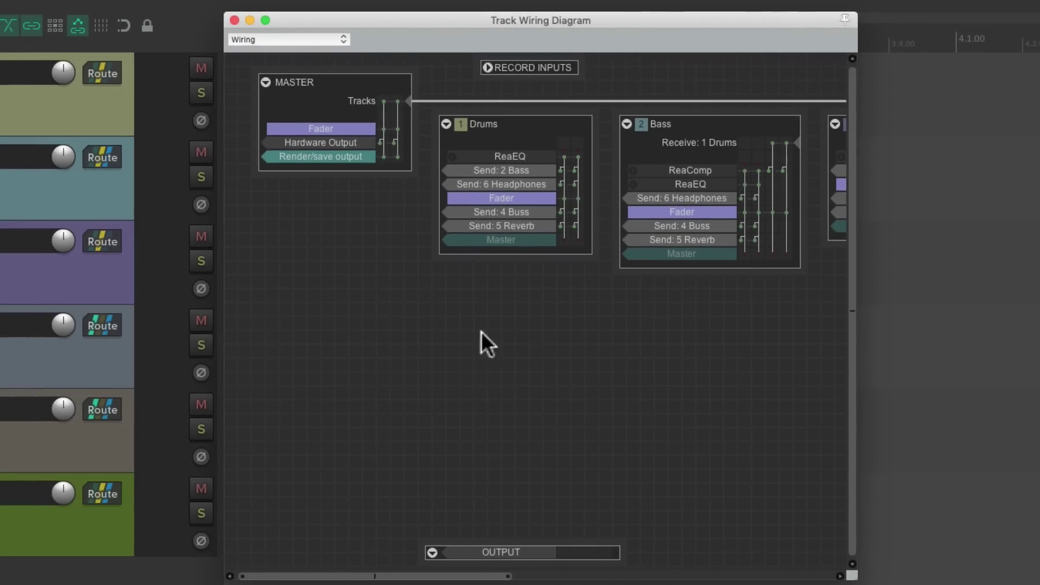
drag(438, 576, 780, 575)
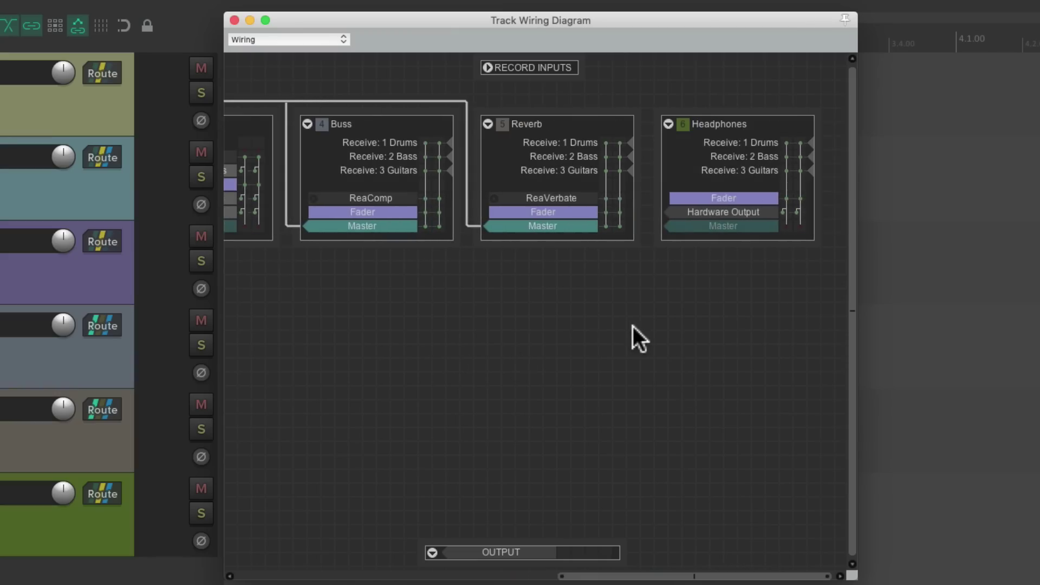
drag(645, 565, 261, 554)
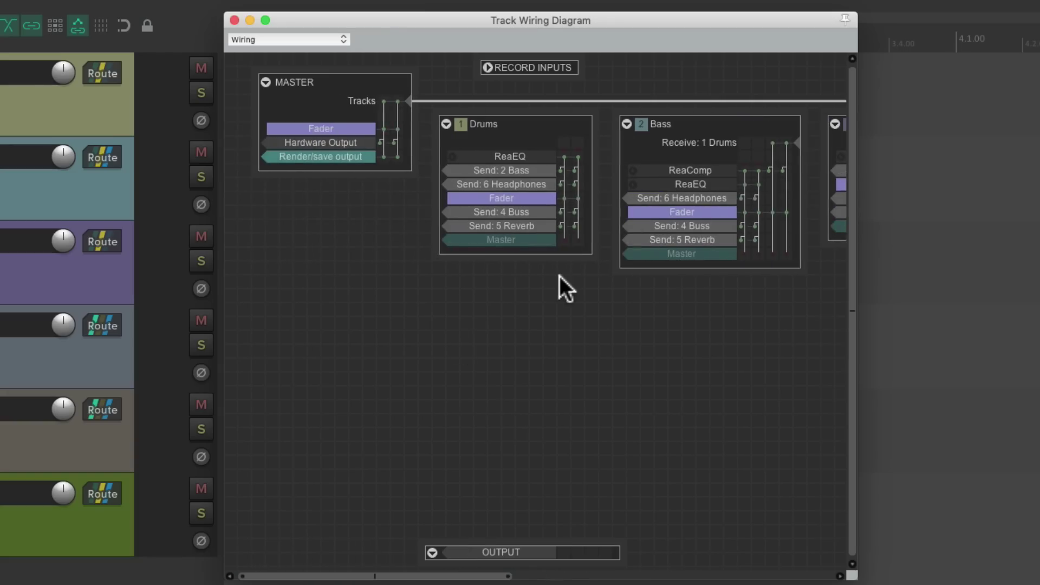